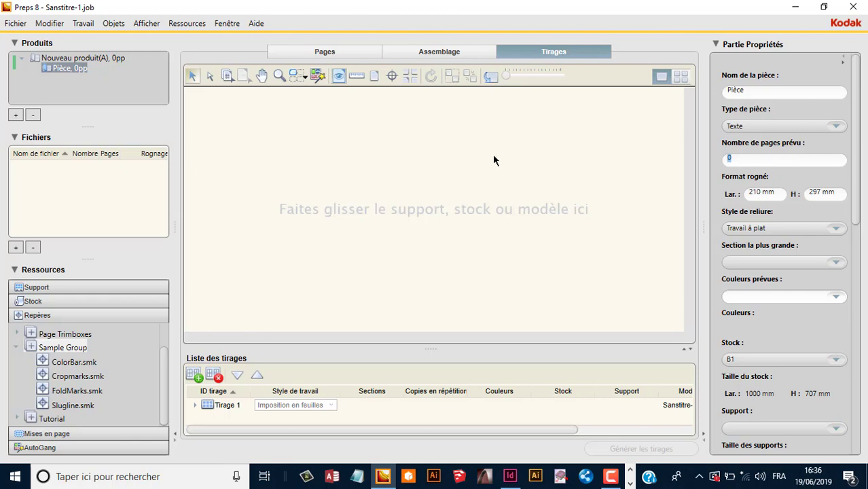
Set the planned page count of the Pièce part to 28.
click(63, 70)
click(739, 159)
text(28)
mouse_move(712, 159)
mouse_down()
mouse_move(736, 160)
mouse_move(705, 158)
mouse_up()
click(741, 159)
Set the part's binding style to Sans couture and its largest section to 16 pp.
click(838, 231)
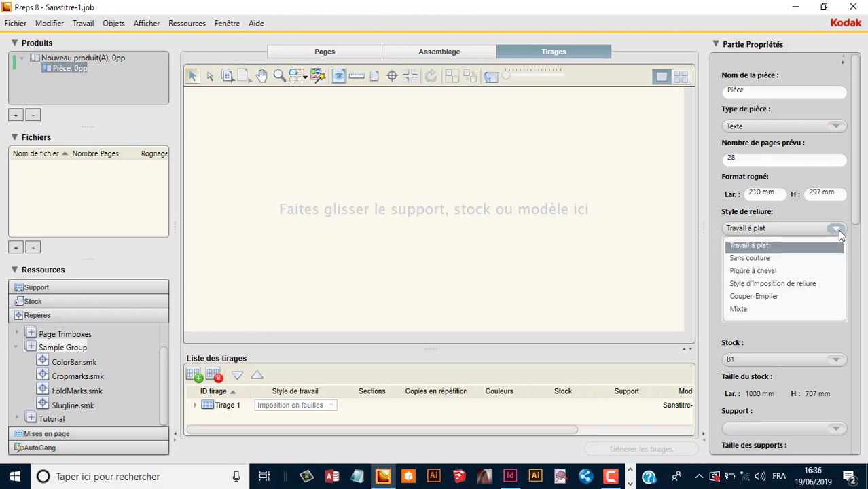
click(839, 234)
click(839, 233)
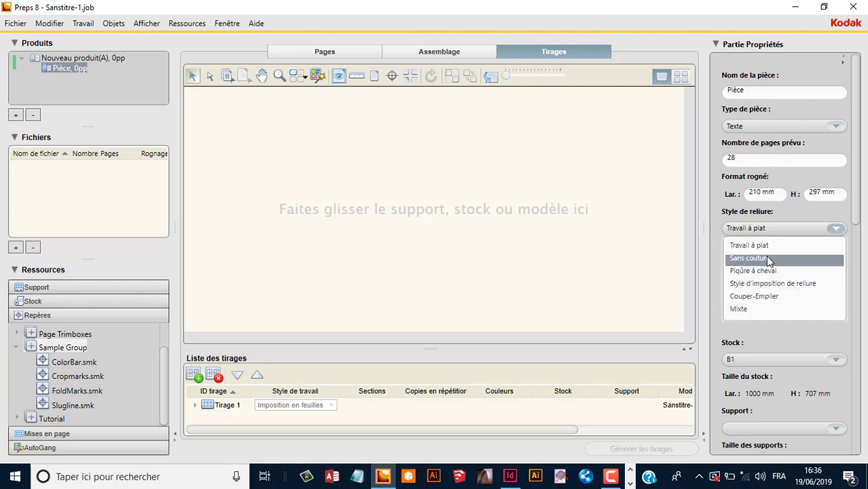
click(752, 261)
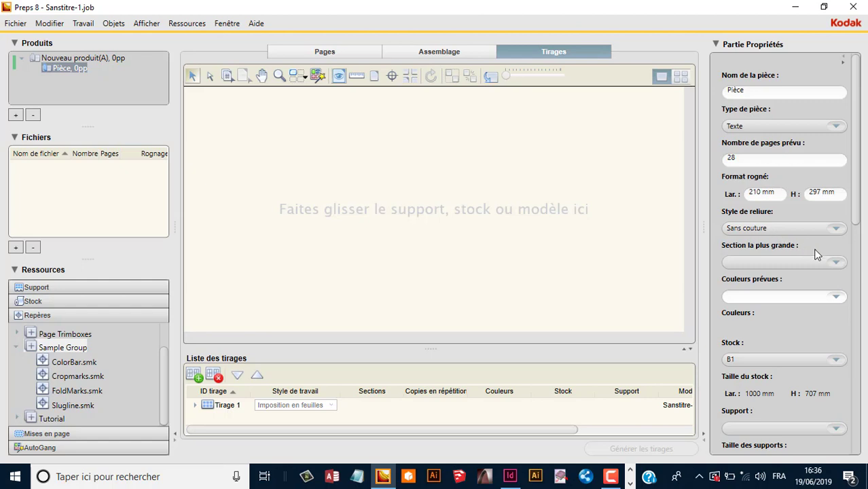
click(837, 263)
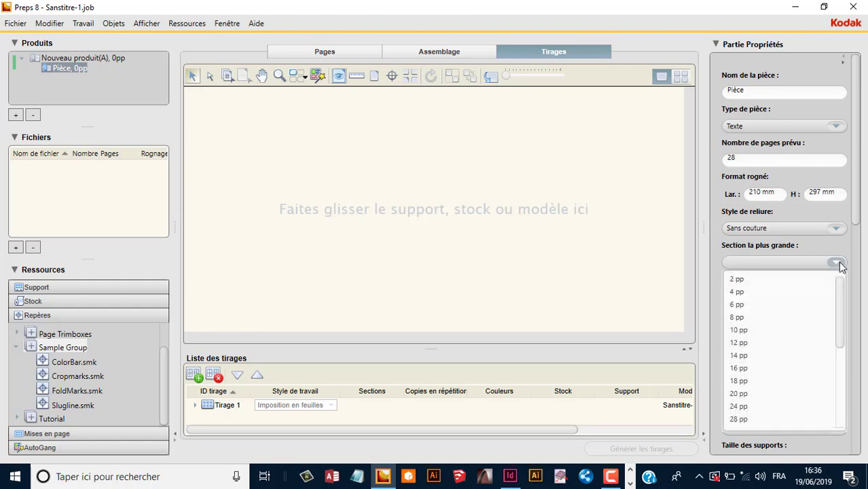
click(749, 369)
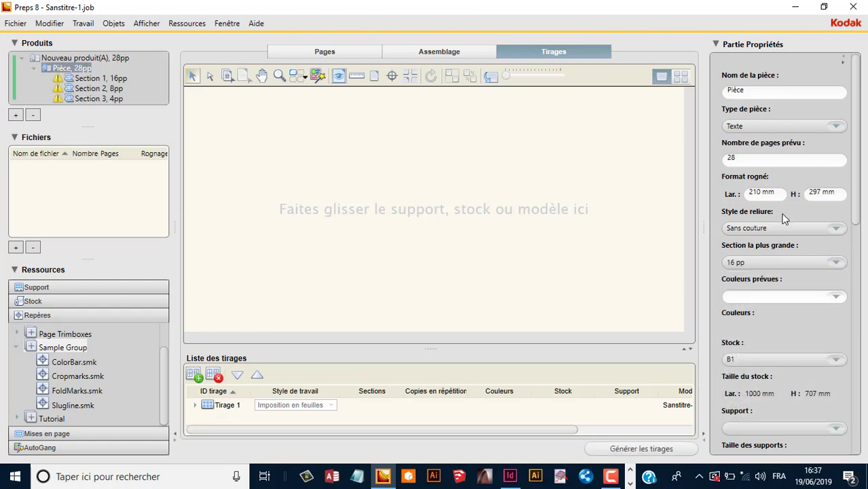
Enlarge the product list and review the properties of Sections 1, 2 and 3.
drag(88, 128, 89, 151)
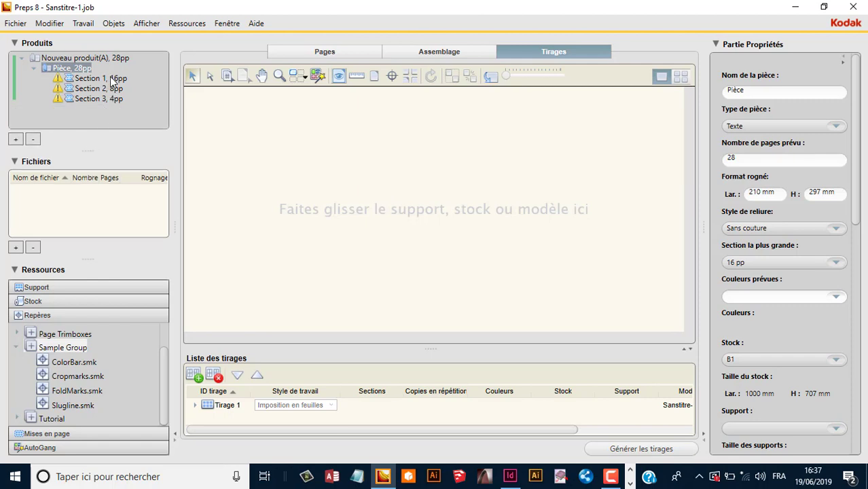
click(112, 79)
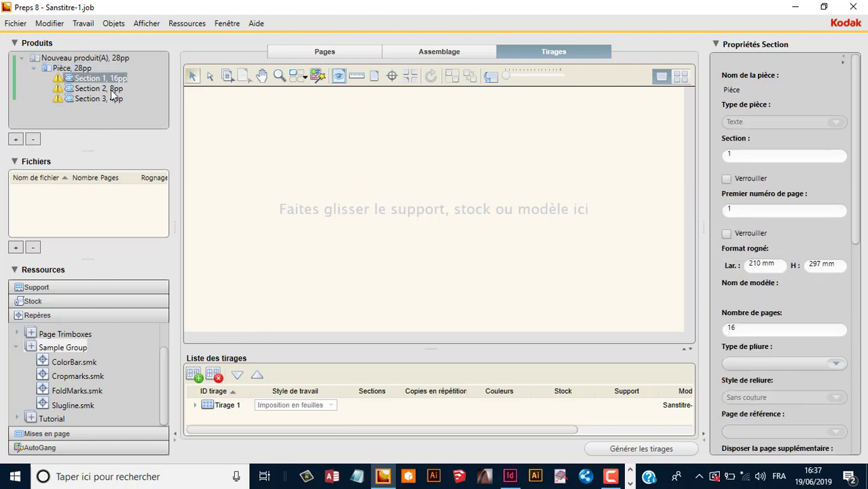
click(113, 89)
click(113, 101)
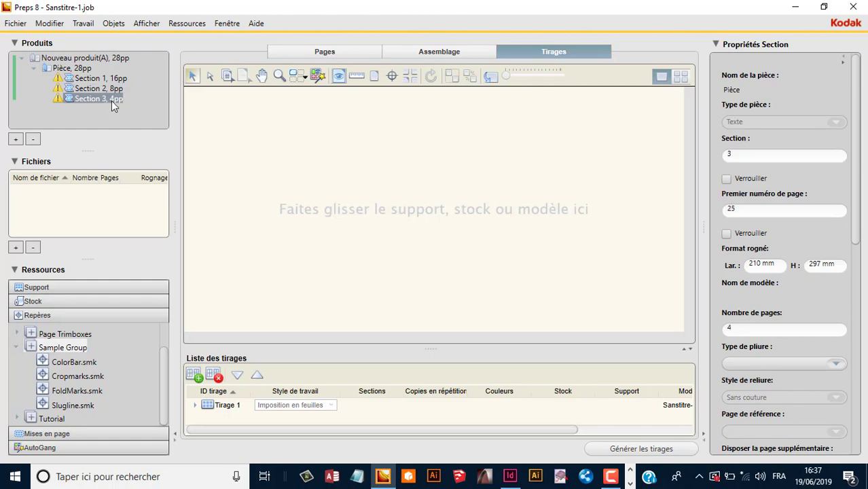
Assign the SAT-INFO-700mm x 1000mm stock to the Pièce part.
click(73, 71)
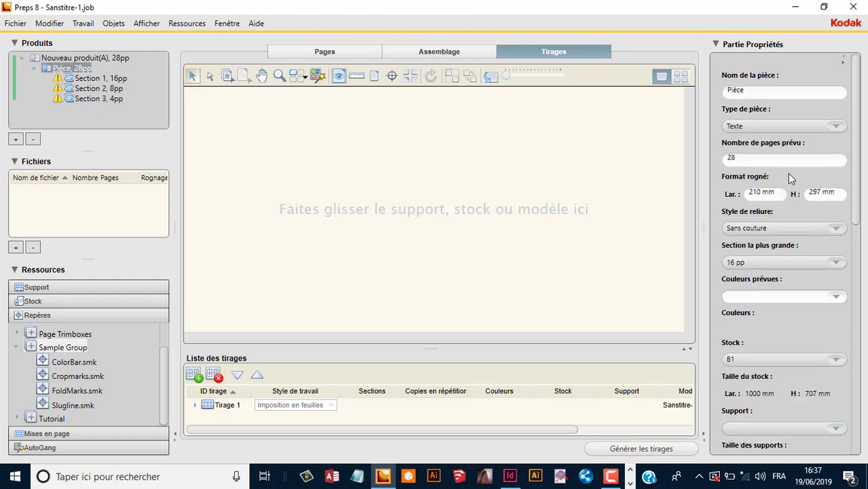
drag(859, 175, 862, 233)
scroll(861, 233, down, 1)
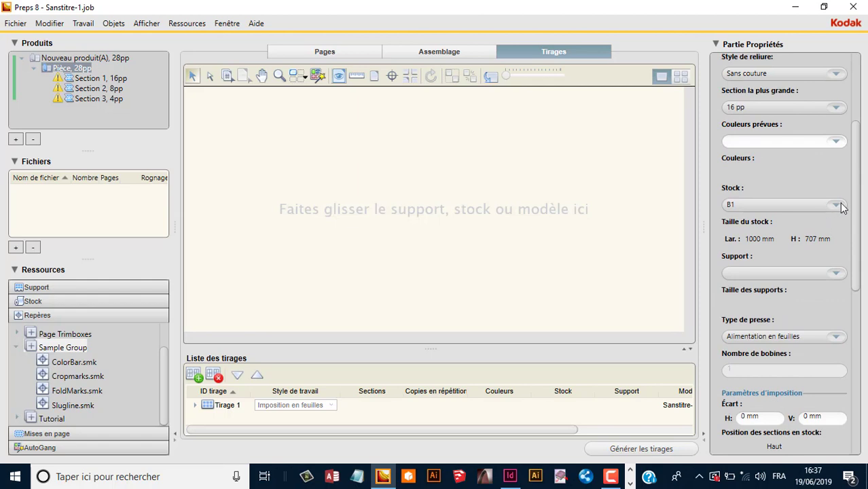
click(837, 204)
drag(843, 292, 843, 350)
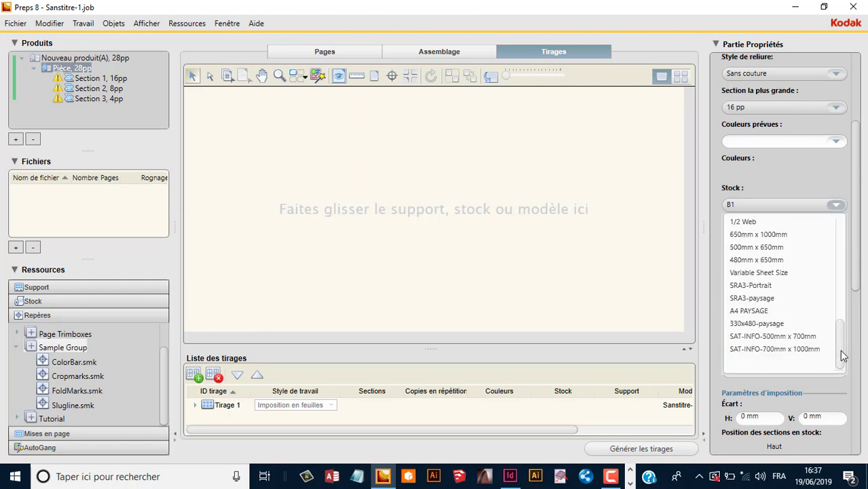
click(765, 353)
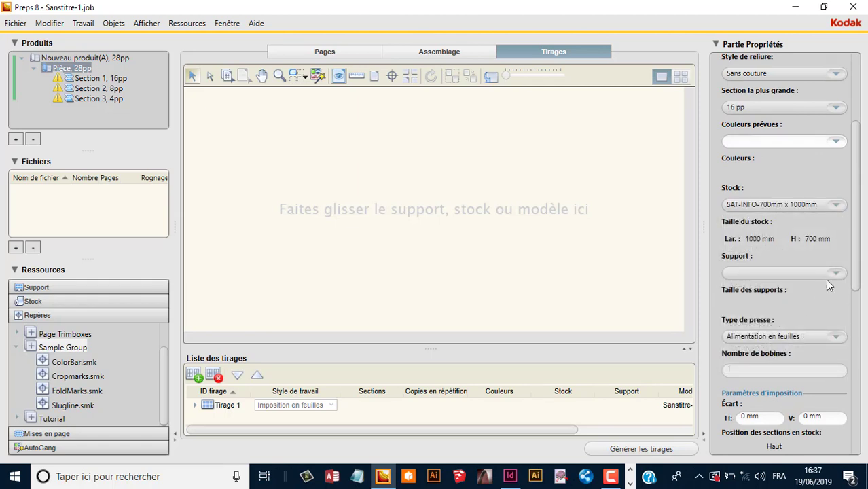
Anchor the part's sections at the bottom centre of the stock with a 20 mm bottom margin.
drag(860, 292, 861, 385)
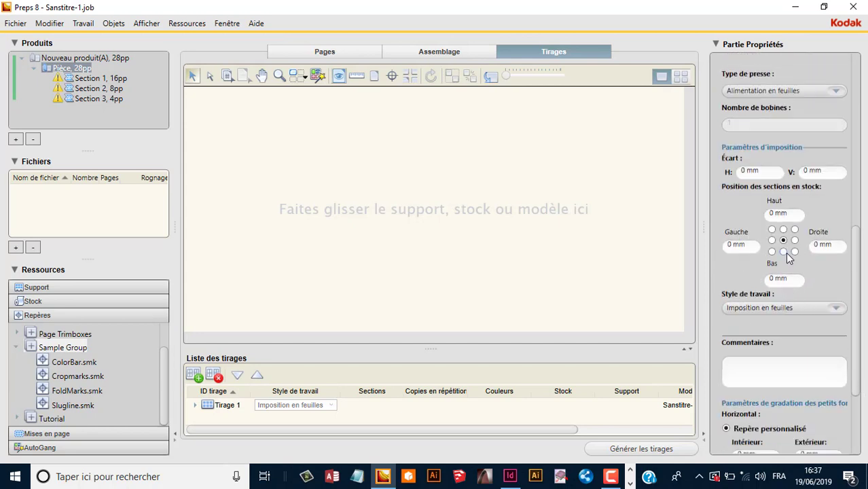
click(784, 252)
click(799, 280)
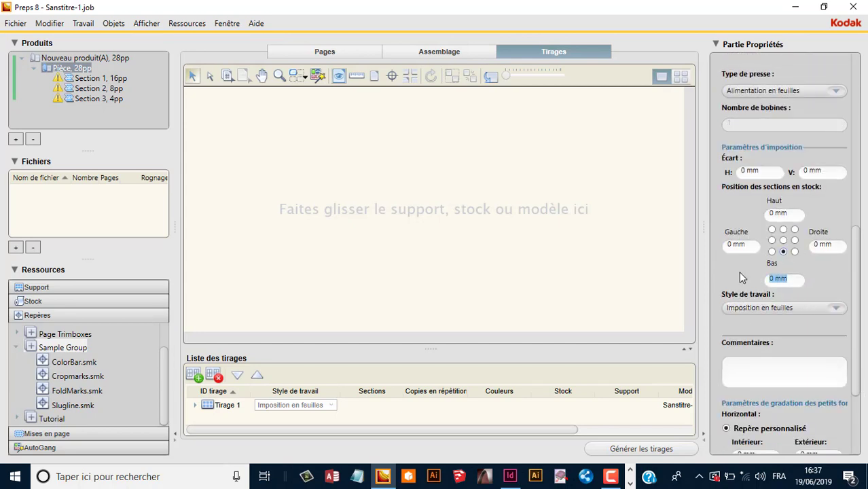
text(20)
key(Tab)
drag(854, 325, 842, 143)
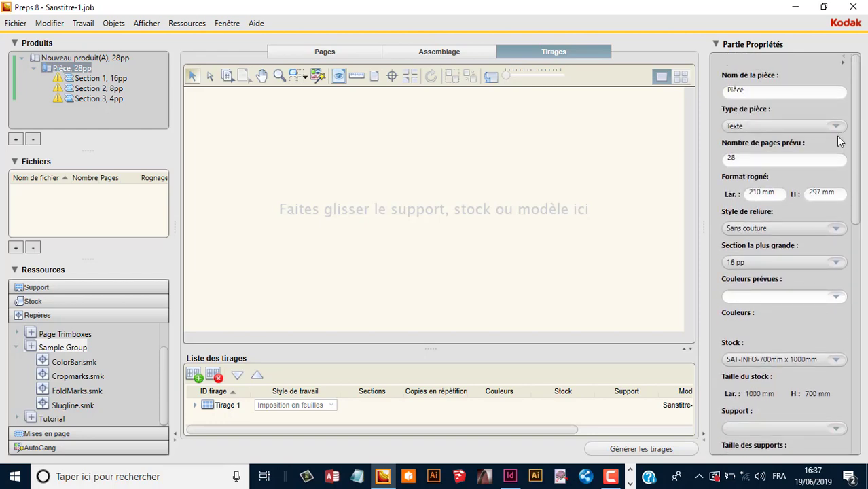
Browse the fold types for the 16-page Section 1 and assign MBO Fold Catalog:MBO-27 with the fold flipped.
click(96, 79)
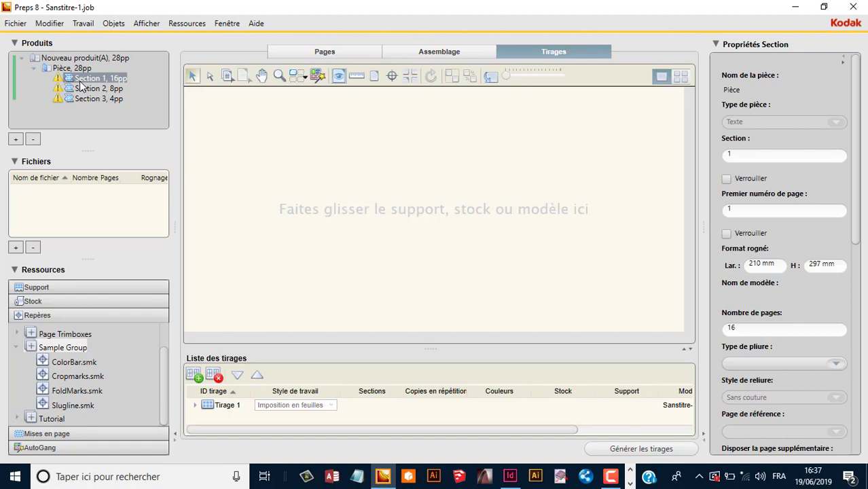
scroll(857, 189, down, 3)
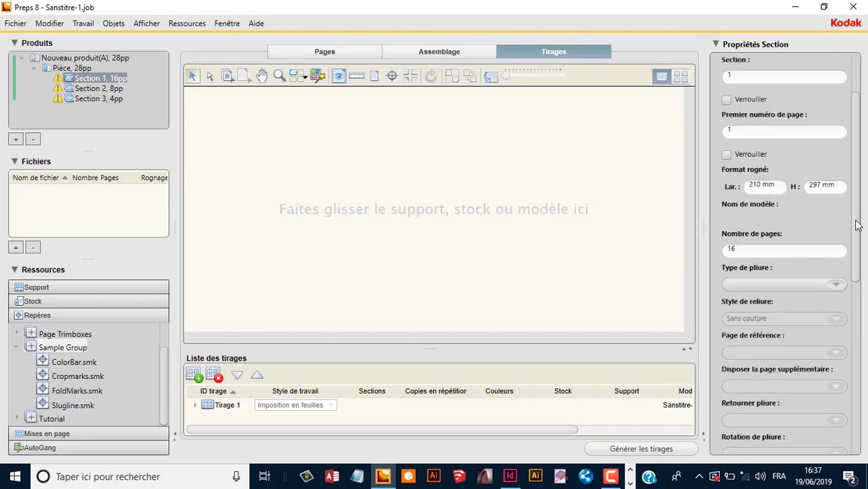
click(836, 285)
click(786, 304)
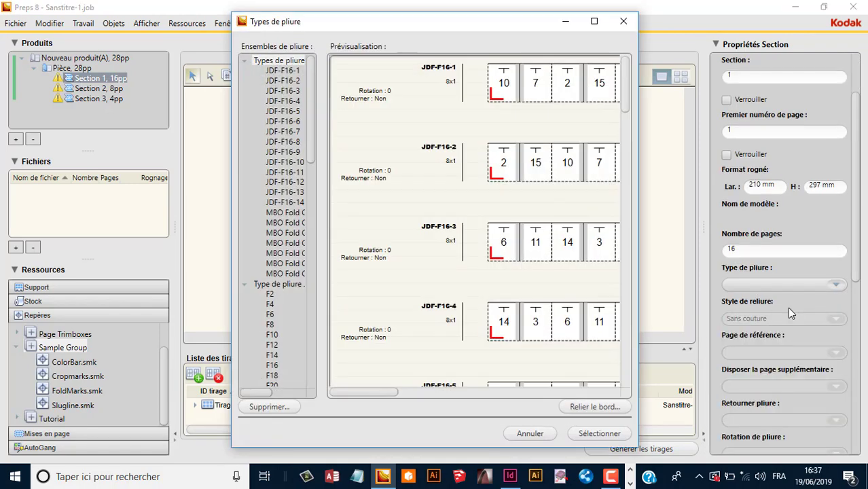
drag(632, 87, 630, 291)
mouse_move(419, 167)
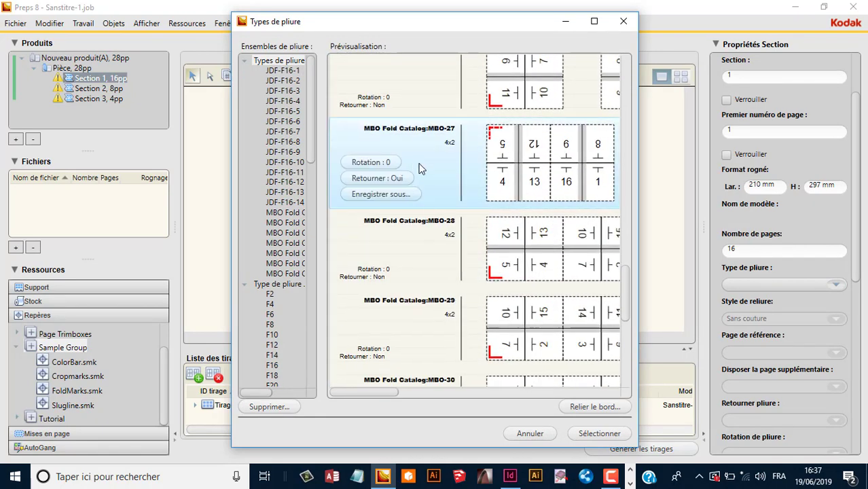
click(510, 189)
click(605, 434)
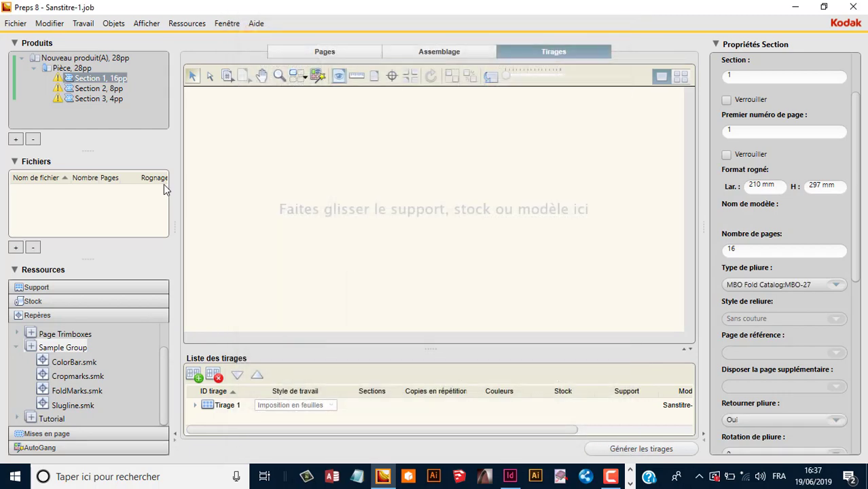
Assign the JDF-F8-7 fold type to the 8-page Section 2, flipped and rotated 90 degrees.
click(99, 90)
click(838, 285)
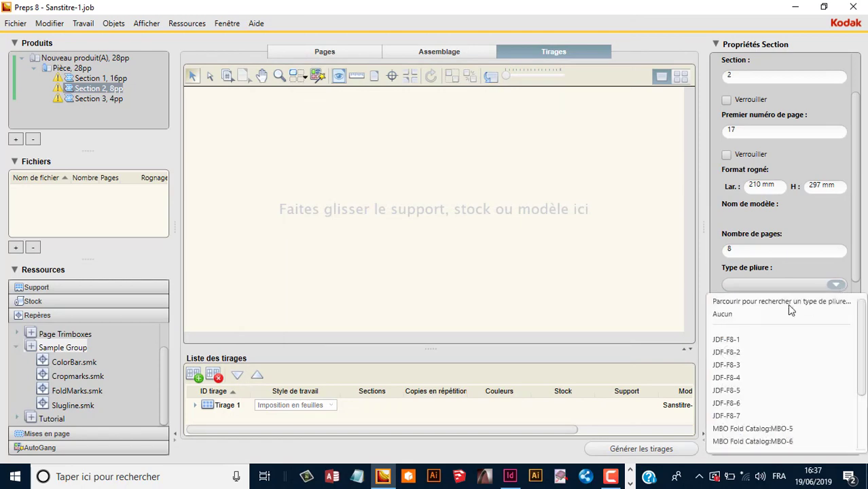
click(725, 302)
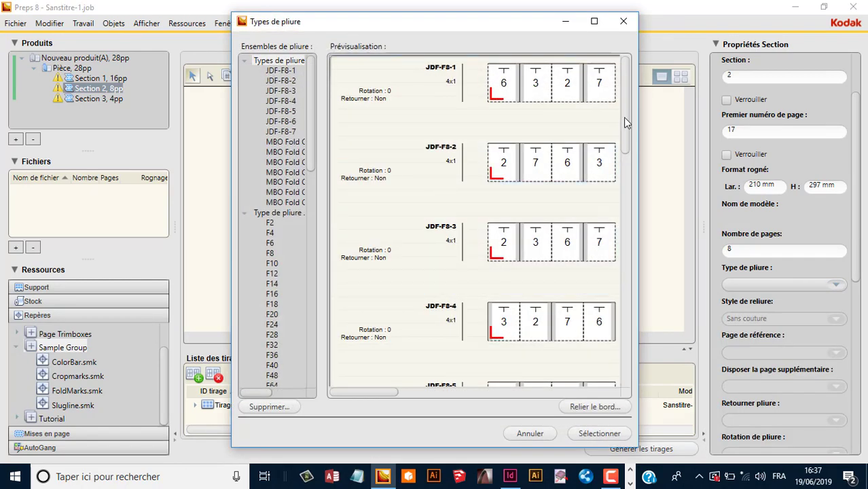
drag(627, 122, 638, 216)
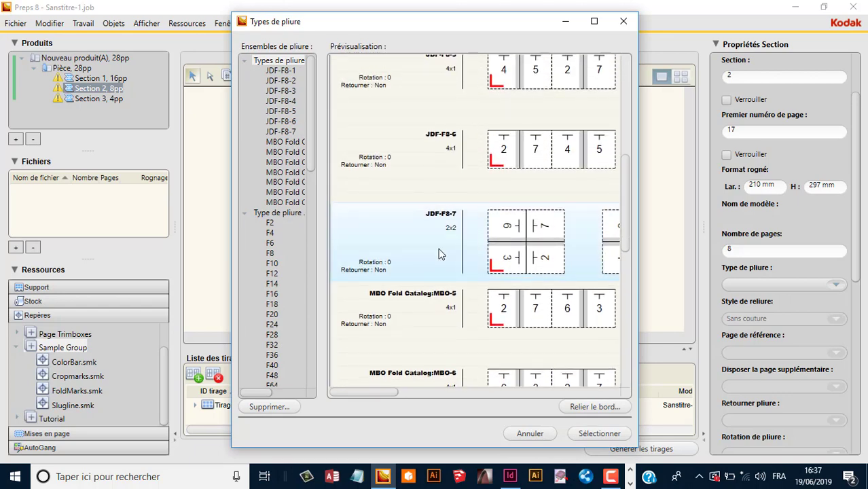
click(387, 253)
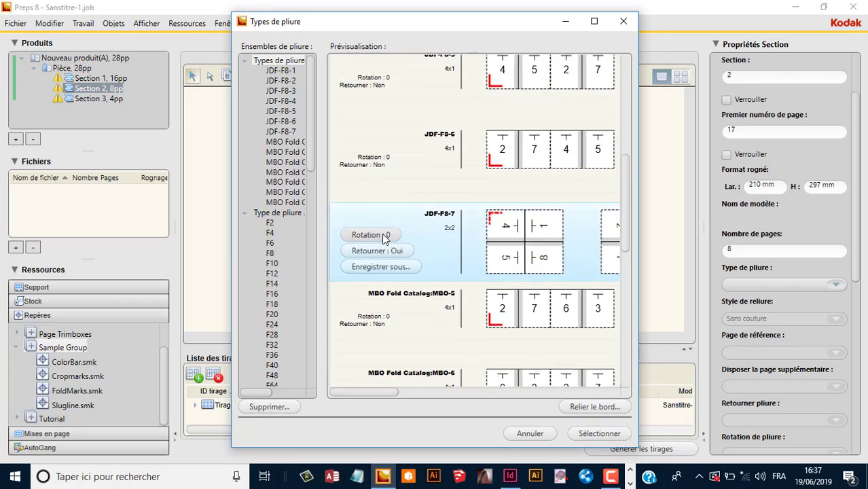
click(382, 234)
click(604, 433)
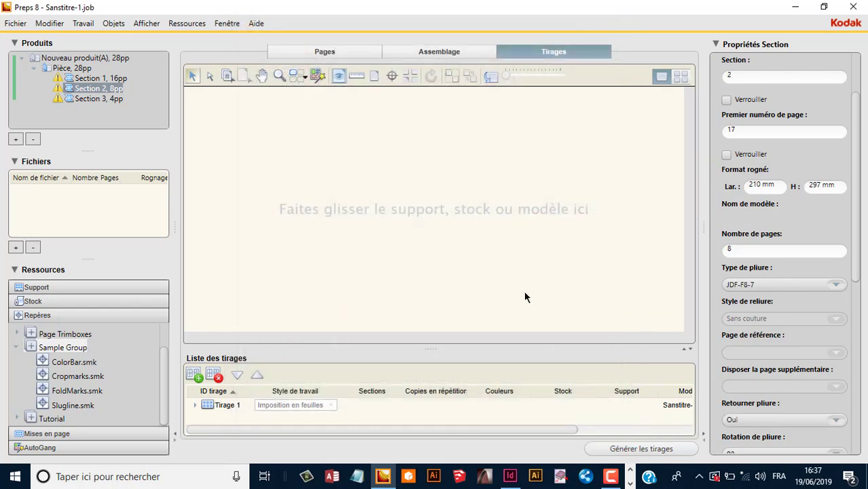
Assign the JDF-F4-2 fold type to the 4-page Section 3, without flip or rotation.
click(87, 98)
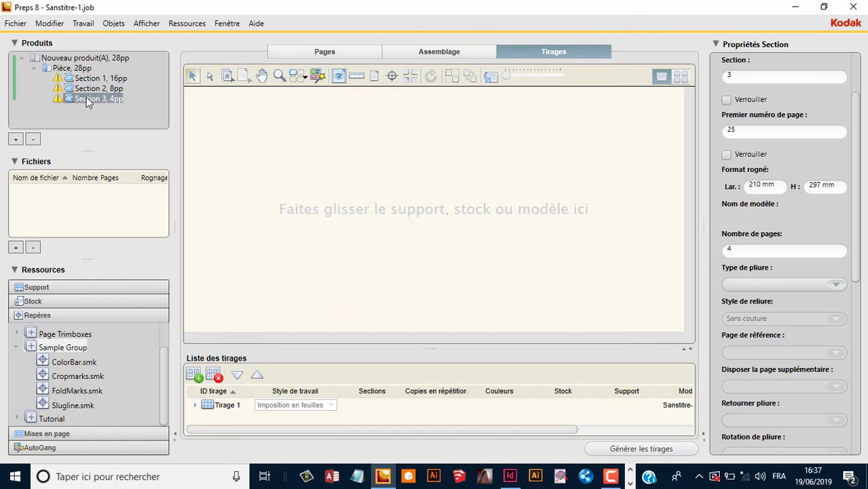
click(843, 286)
click(788, 303)
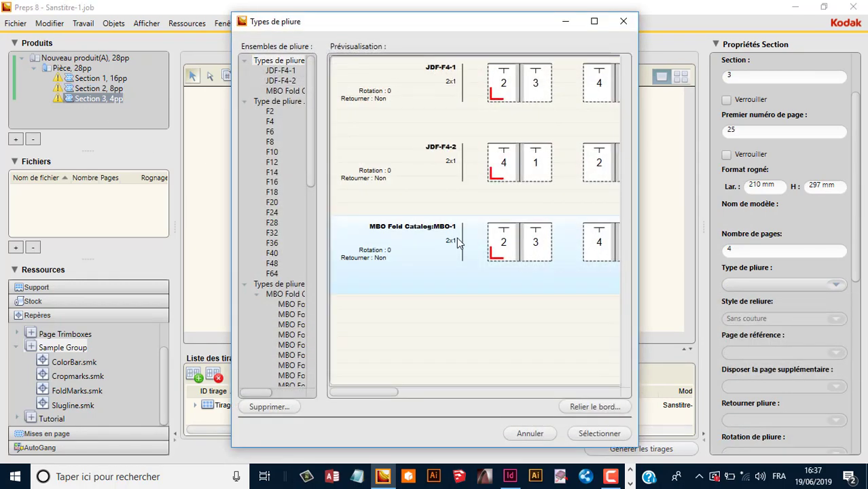
click(433, 161)
click(597, 435)
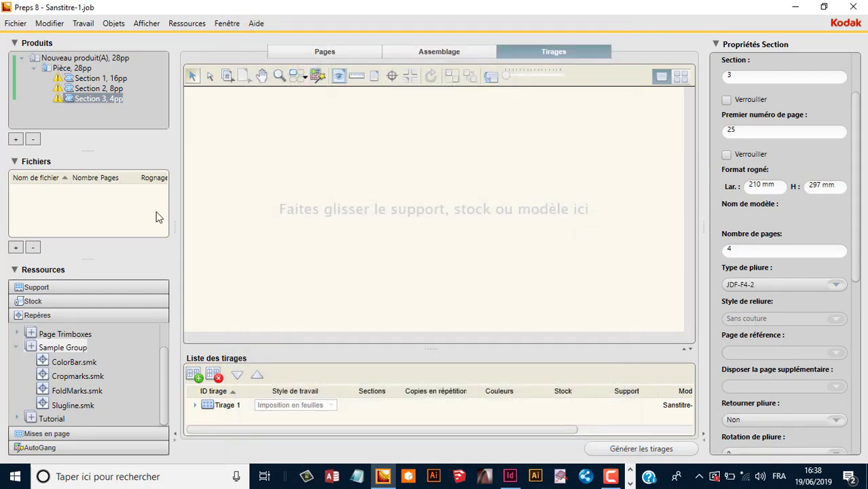
Generate the press runs for the part's sections and enlarge the press run list.
click(641, 449)
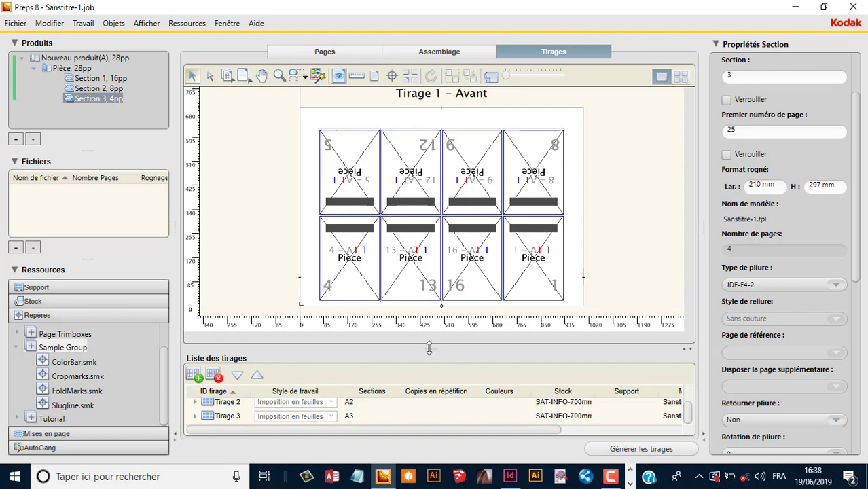
drag(429, 350, 430, 318)
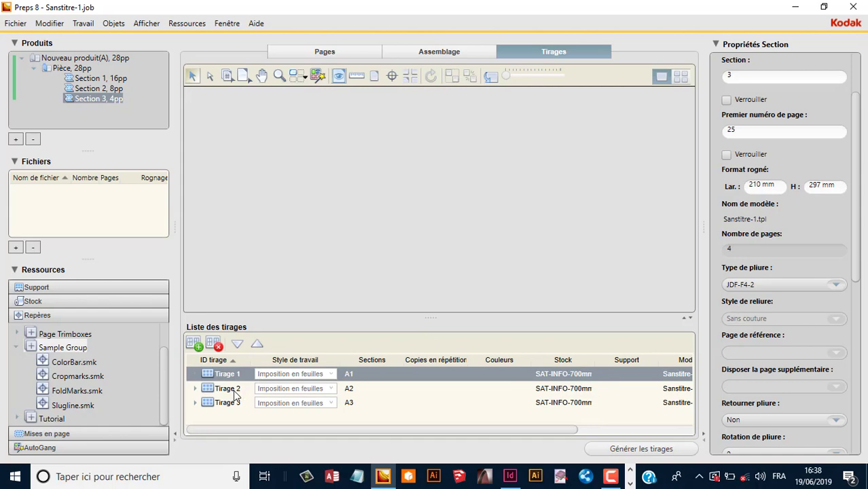
Examine the imposed layouts of Tirage 2, Tirage 3 and Tirage 1, checking how the sections are placed on each sheet.
click(234, 390)
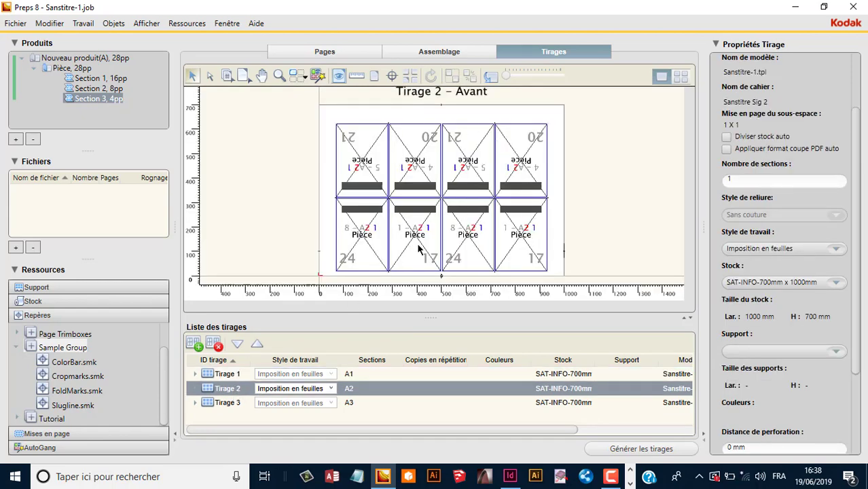
click(231, 406)
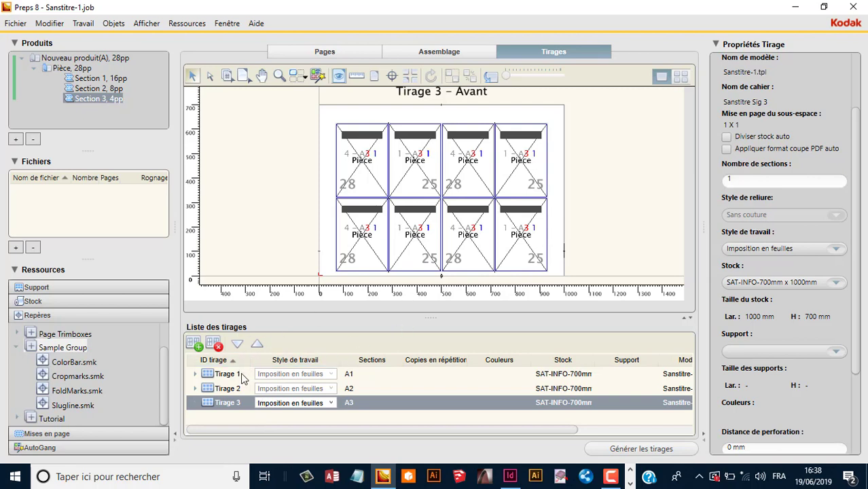
click(240, 393)
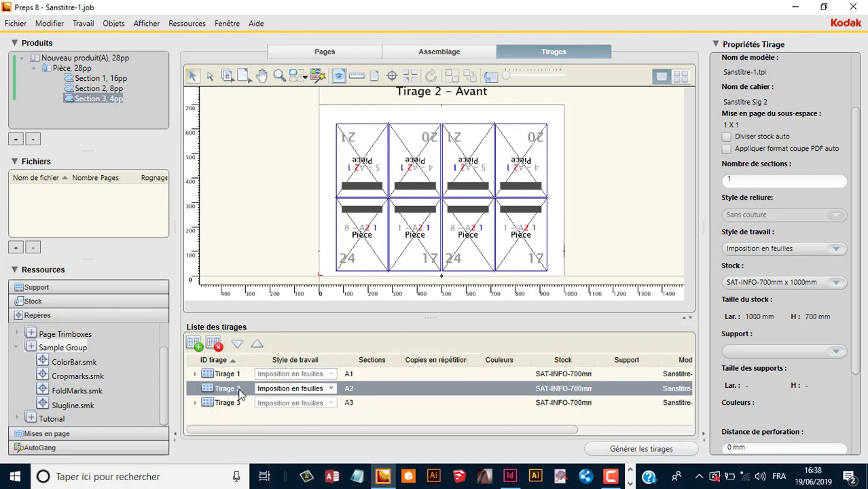
click(407, 230)
click(511, 231)
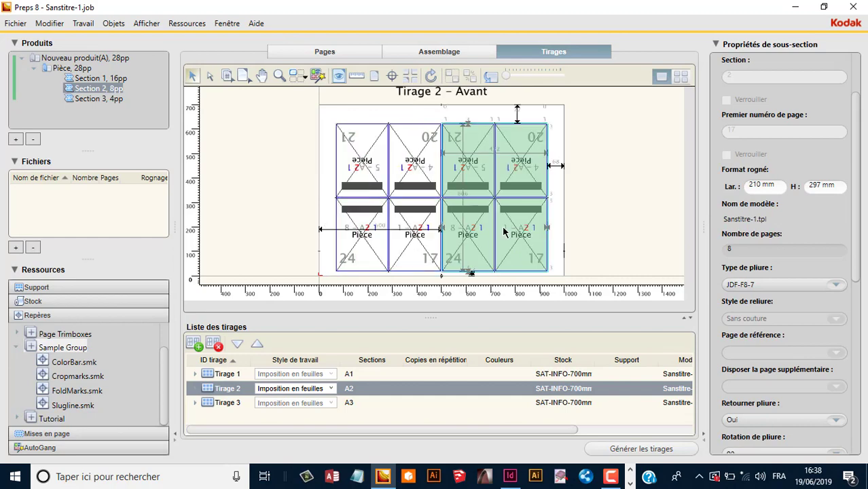
click(431, 236)
click(224, 375)
click(405, 226)
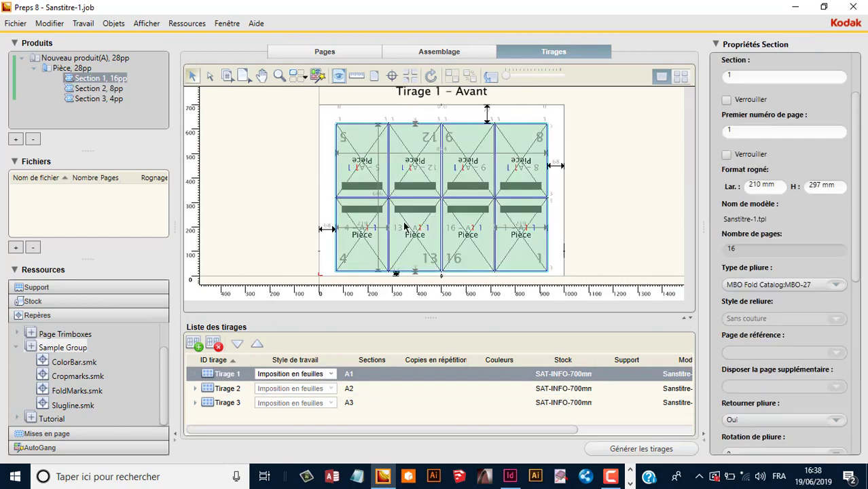
Check the front and back sides of the 16-page Tirage 1 layout.
click(491, 76)
click(495, 83)
click(602, 199)
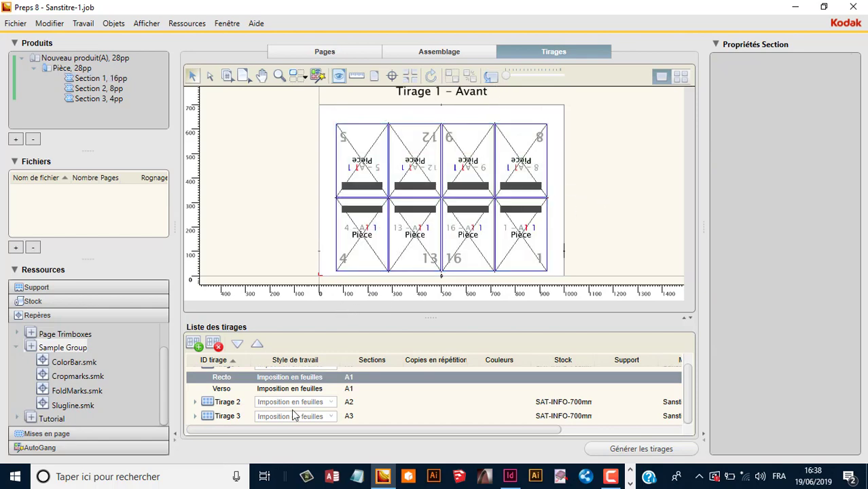
Delete the right-hand copy of the 8-page section from Tirage 2.
click(246, 408)
click(608, 235)
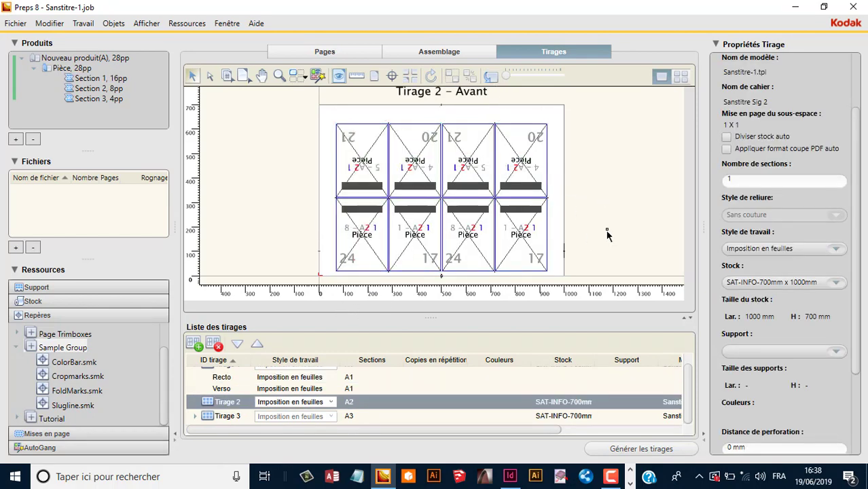
click(530, 218)
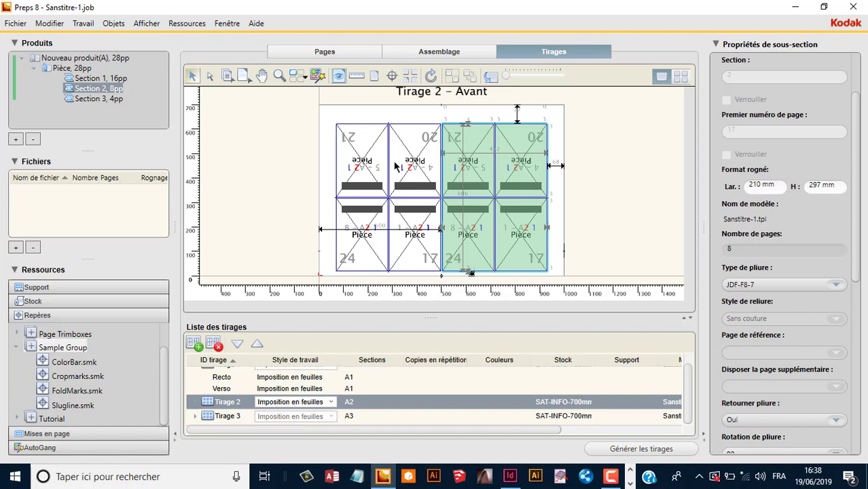
click(417, 176)
click(517, 195)
key(Delete)
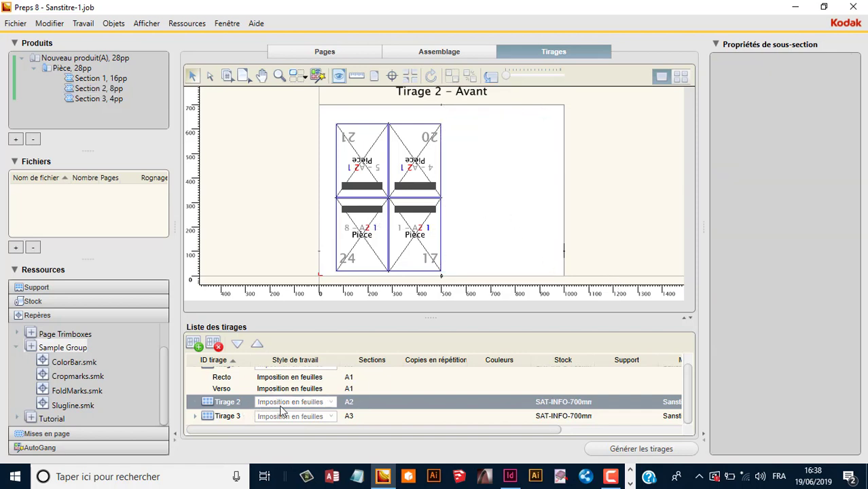
Set the work style of Tirage 2 to Imposition en demi-feuille.
click(333, 406)
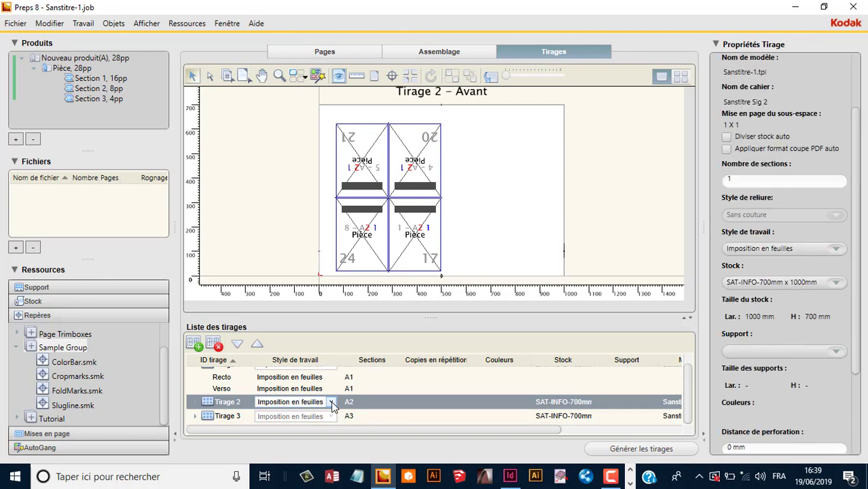
click(332, 403)
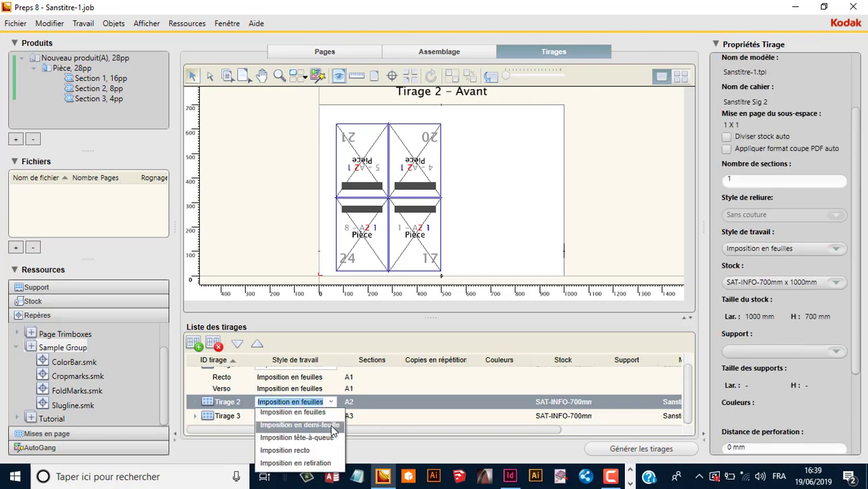
click(333, 426)
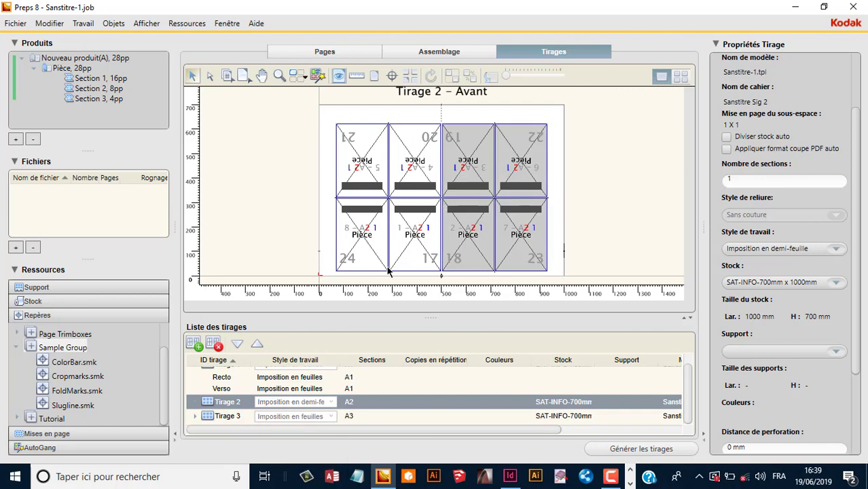
Try to delete both right-hand copies of the 4-page section together from Tirage 3, and undo that deletion.
click(229, 417)
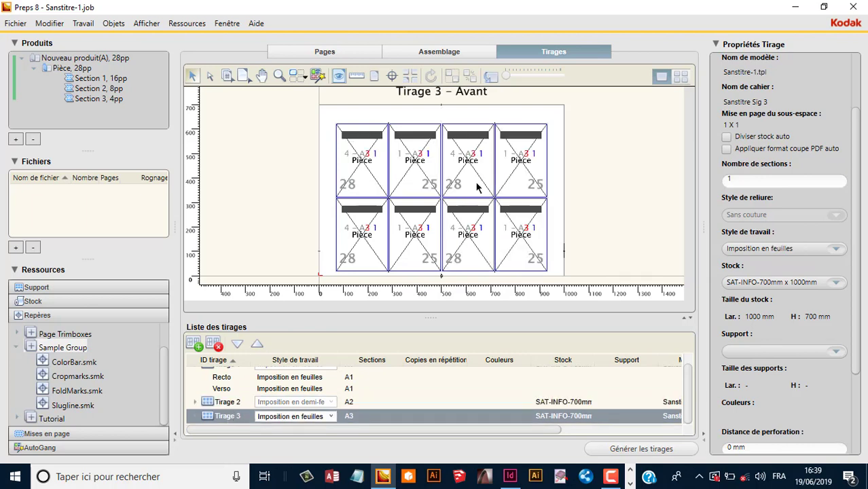
click(499, 254)
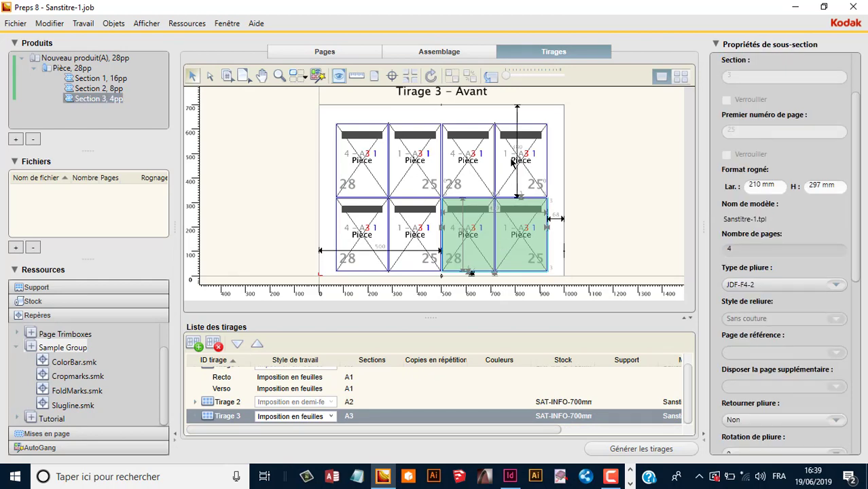
shift+click(513, 164)
key(Delete)
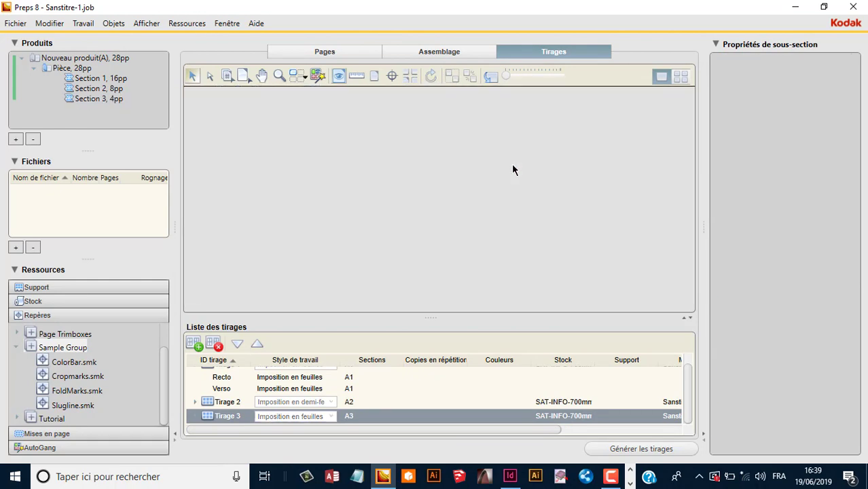
click(49, 23)
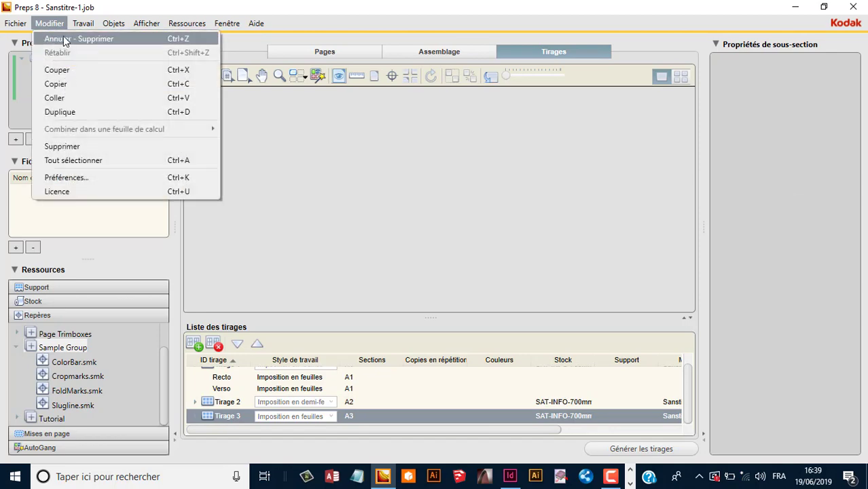
click(63, 37)
Delete the lower-right and upper-right copies of the 4-page section from Tirage 3, one at a time.
click(514, 250)
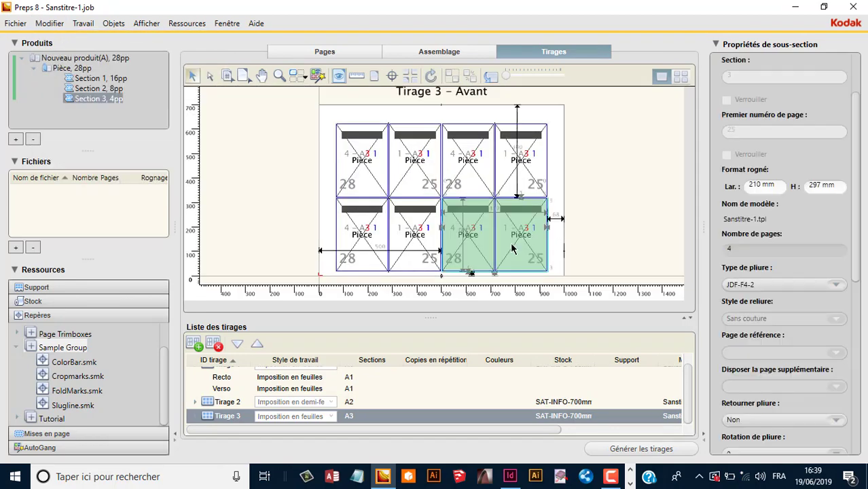
key(Delete)
click(500, 169)
key(Delete)
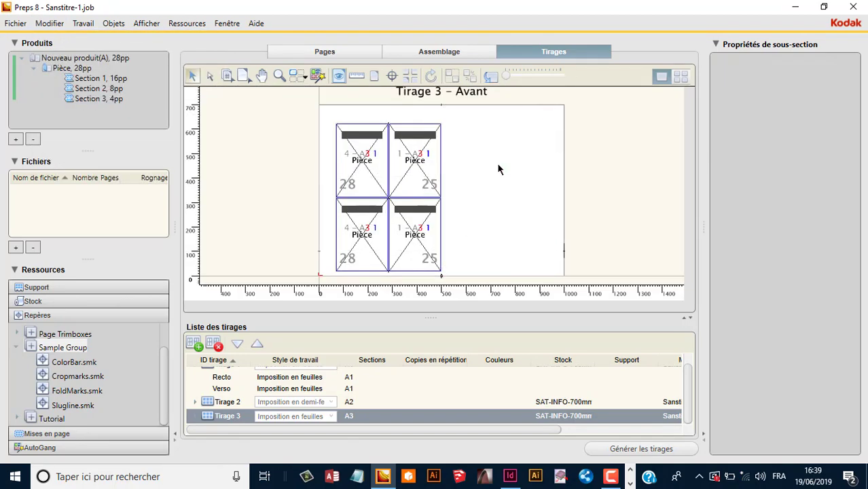
Rotate the upper remaining copy of the 4-page section on Tirage 3 so its page heads face the lower copy.
click(426, 173)
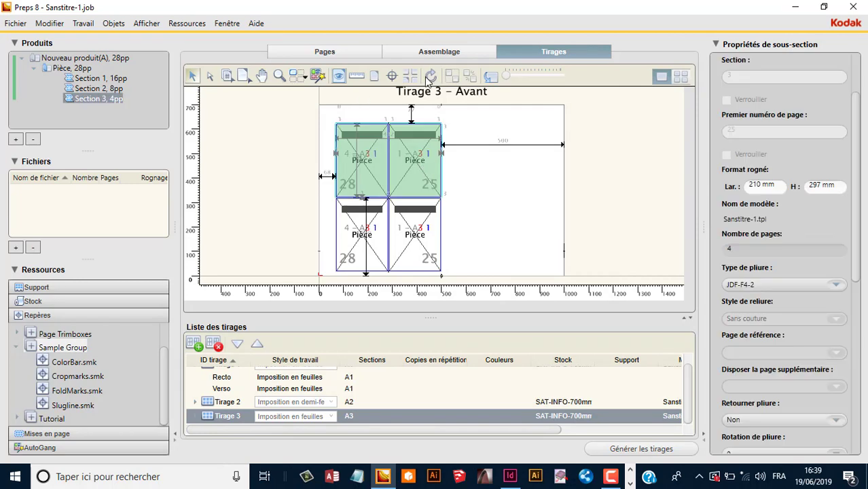
click(431, 75)
click(303, 177)
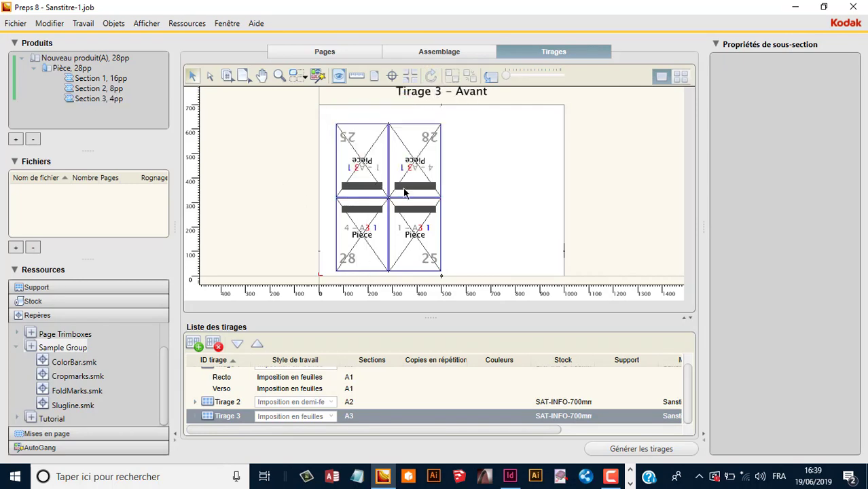
Set the work style of Tirage 3 to Imposition en demi-feuille.
click(330, 416)
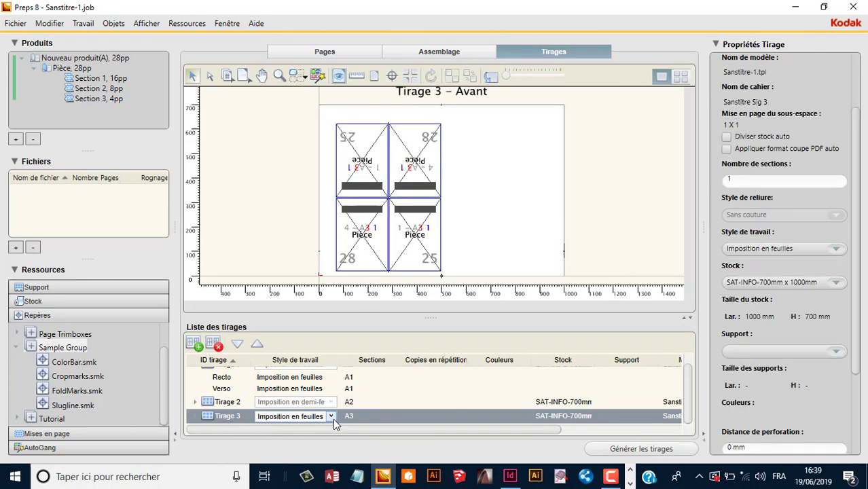
click(332, 416)
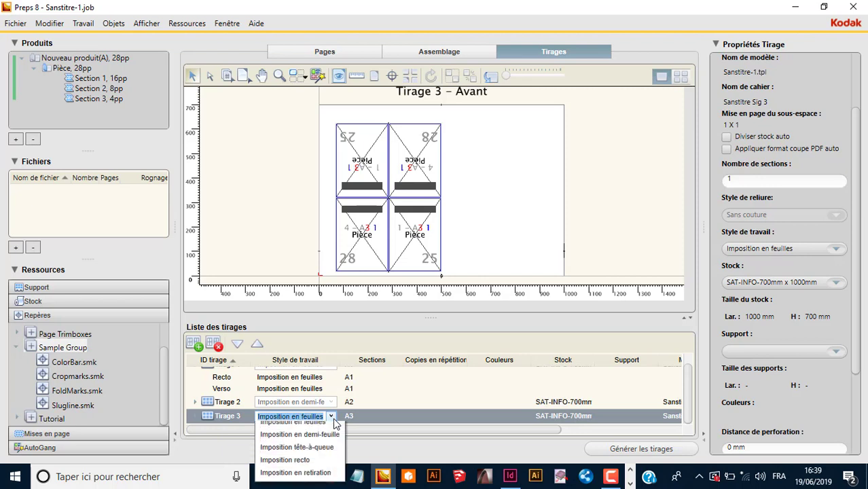
click(293, 437)
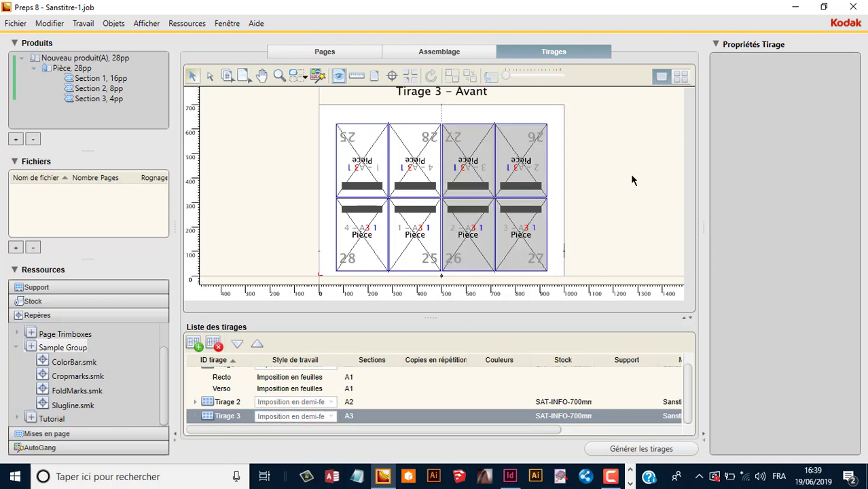
Review the layouts of Tirage 1, Tirage 2 and Tirage 3 in turn.
scroll(687, 392, up, 3)
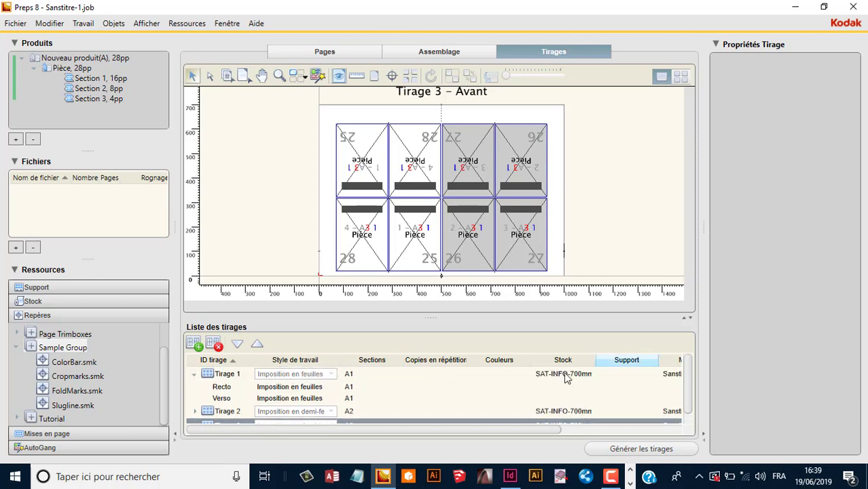
click(228, 376)
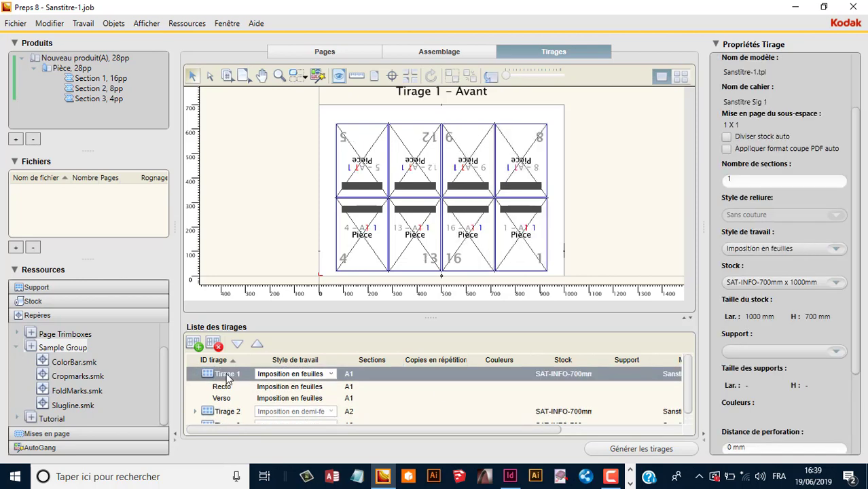
click(235, 413)
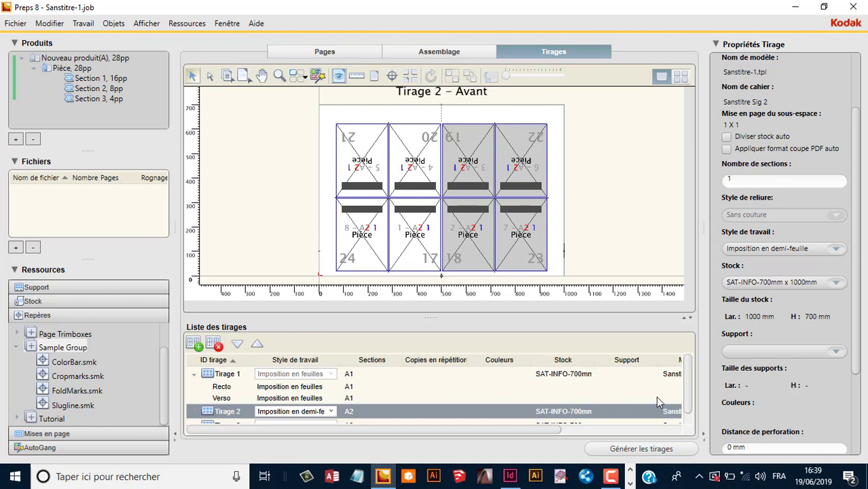
drag(687, 397, 690, 421)
click(235, 418)
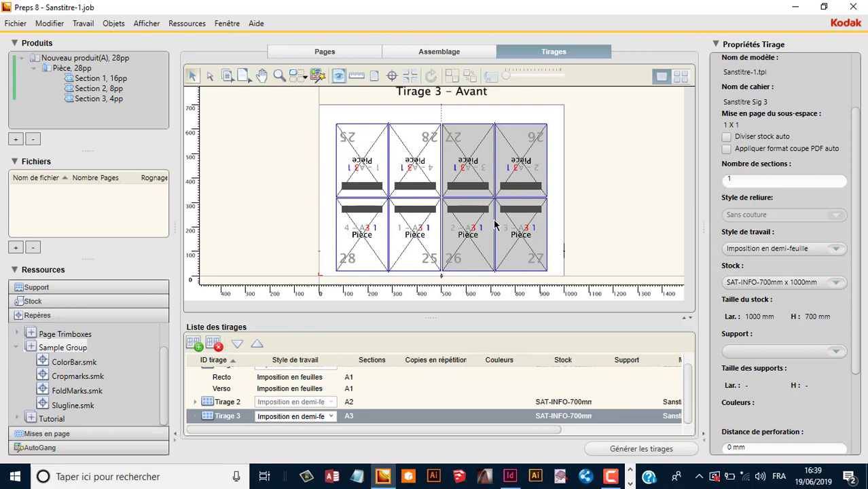
Add the Sample Group marks to all press runs.
click(54, 349)
right_click(54, 349)
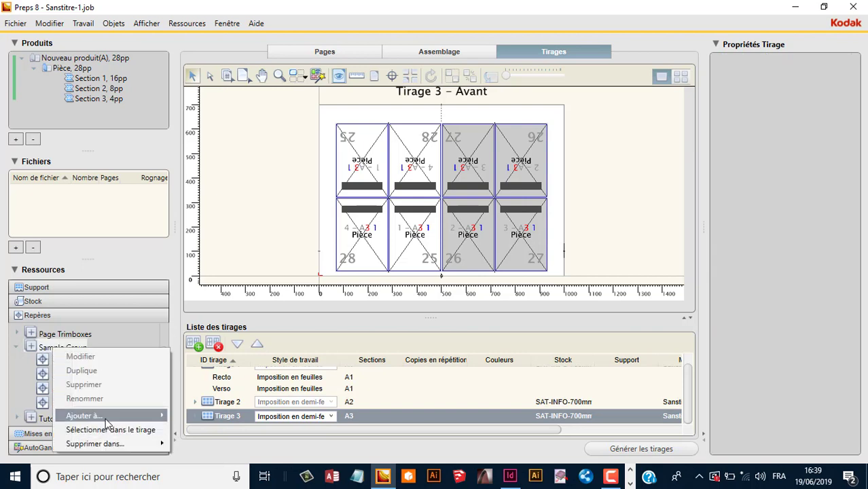
click(197, 445)
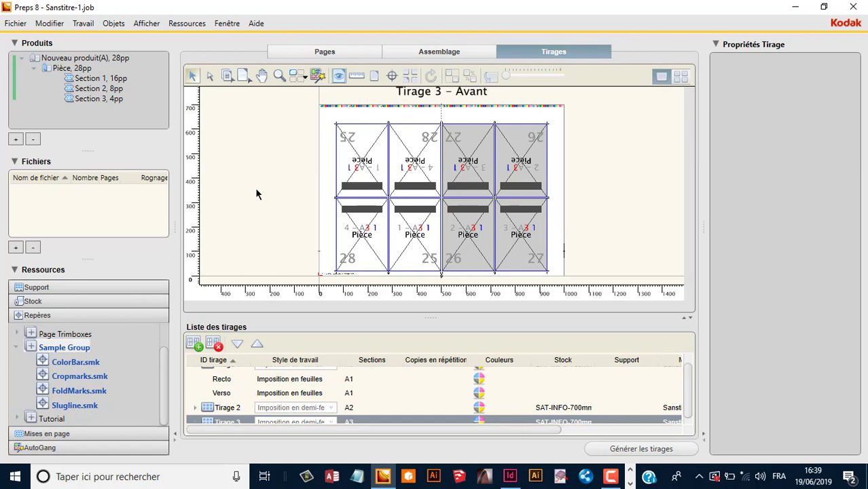
Save the imposition as a template in IMPOSITION-16-PAGE, basing its name on 700x1000-colle-fr-A4 and positioning the partial signature 0 signatures from the last.
click(10, 24)
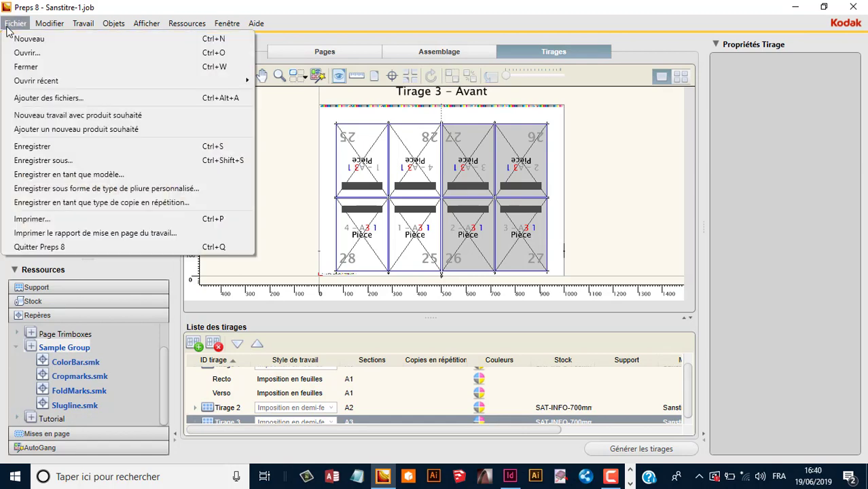
click(87, 175)
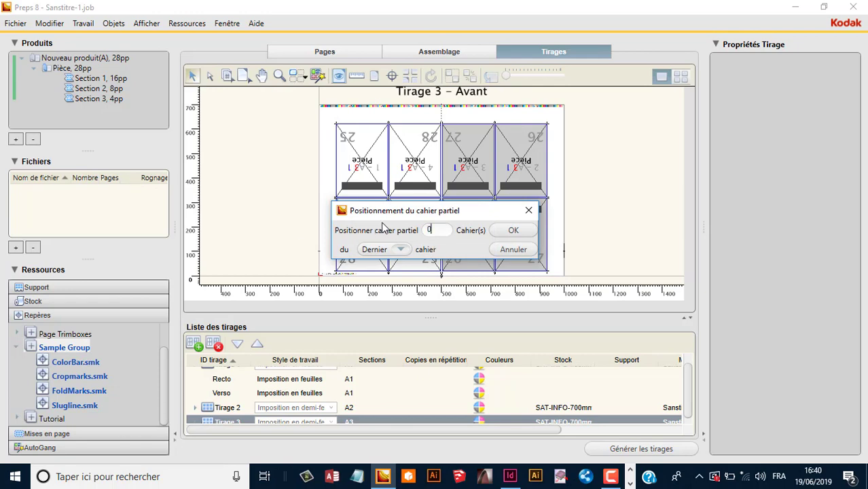
click(515, 231)
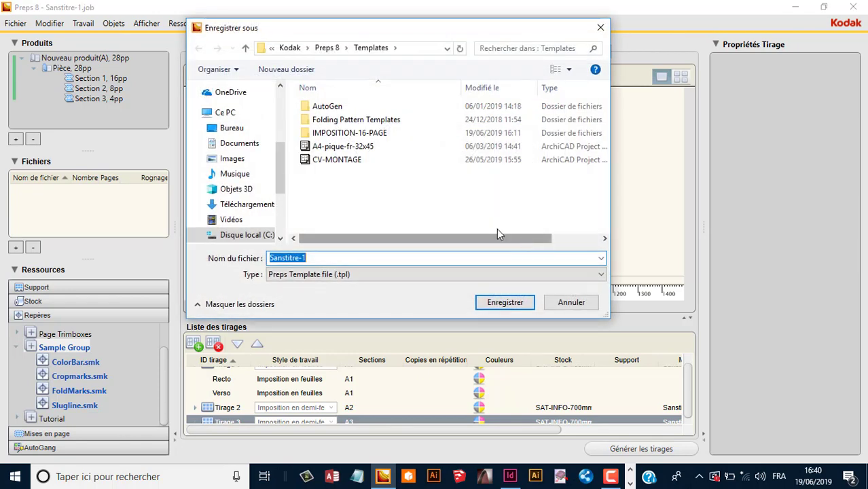
double_click(340, 133)
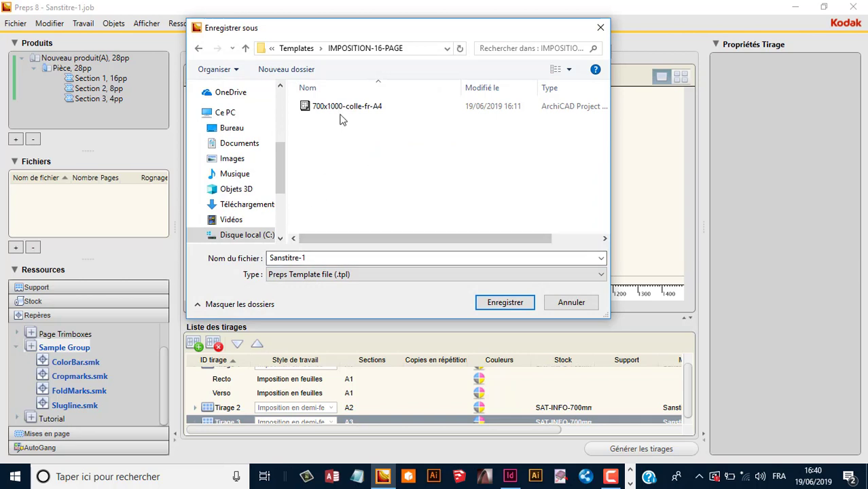
click(343, 107)
click(352, 258)
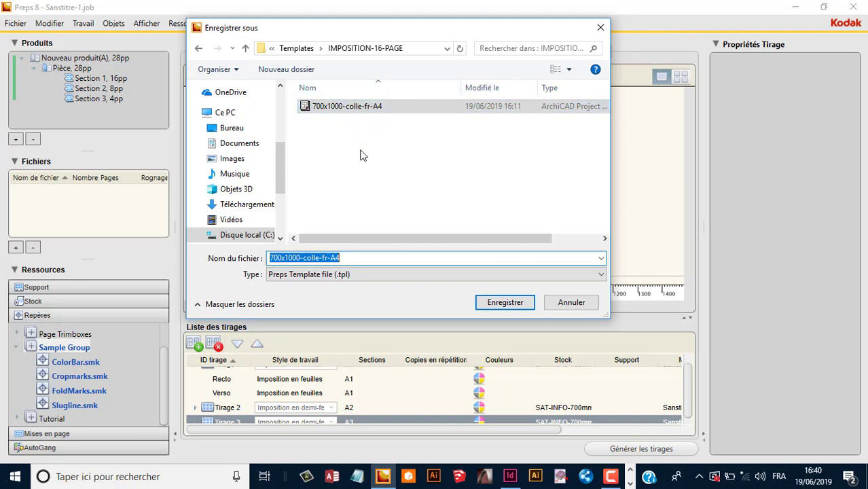
click(484, 303)
click(473, 289)
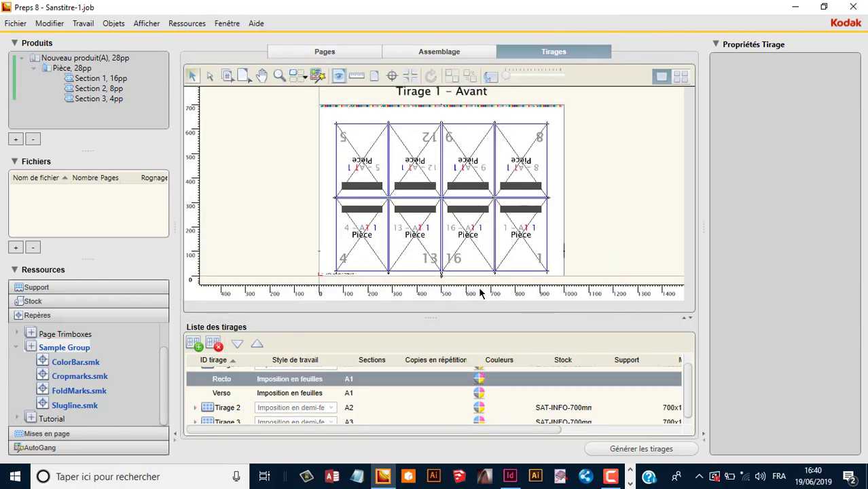
Start a new, empty job in place of the current one.
click(15, 23)
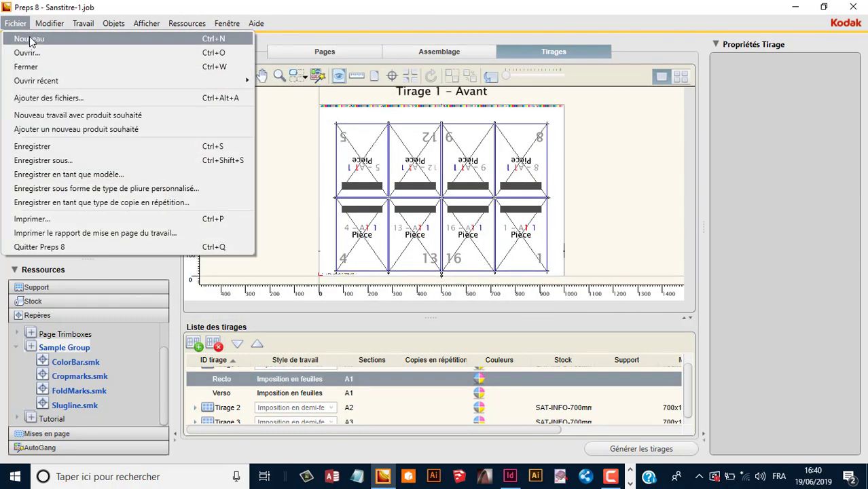
click(29, 39)
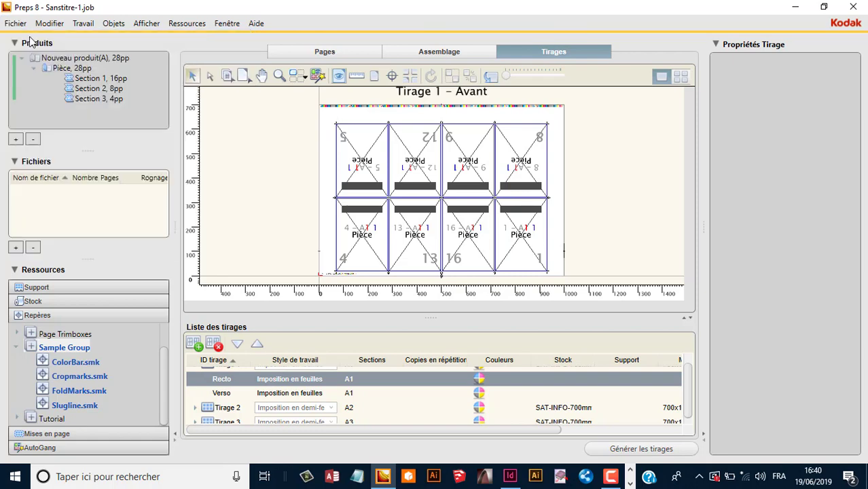
click(484, 257)
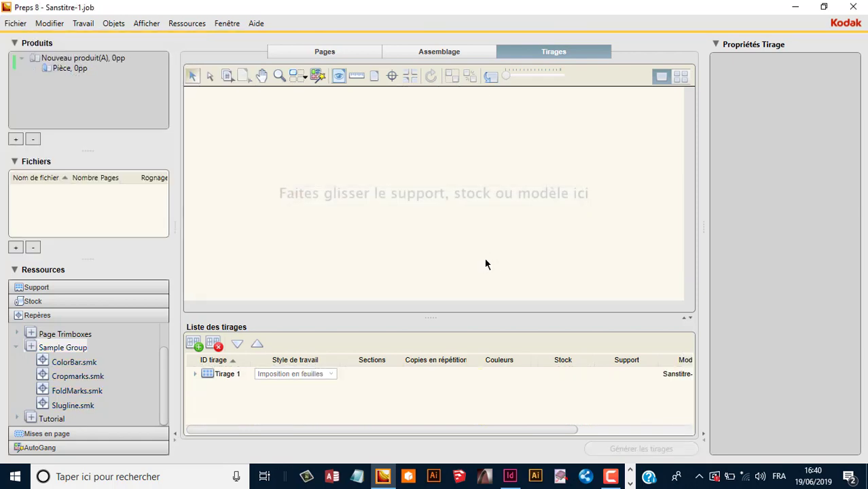
Import A4_76.pdf from the A4 folder in Formation-PREPS > FORMATION and assign its pages to the Pièce in the page list.
click(16, 247)
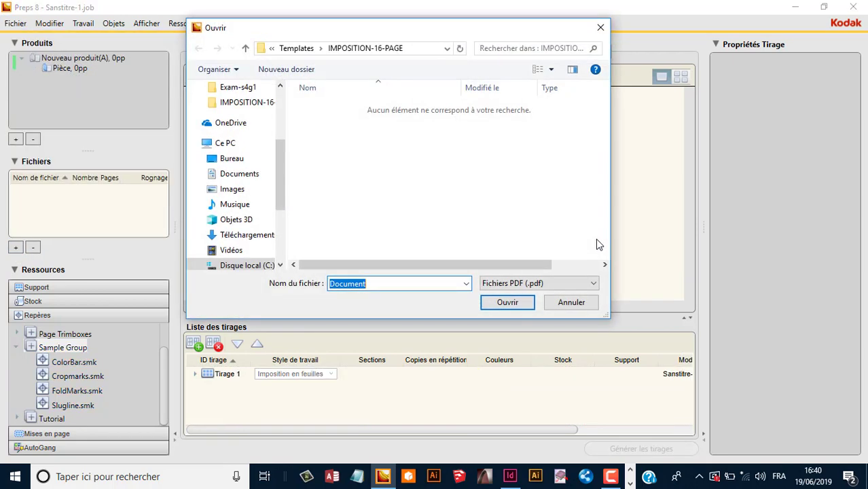
scroll(280, 120, up, 3)
click(227, 114)
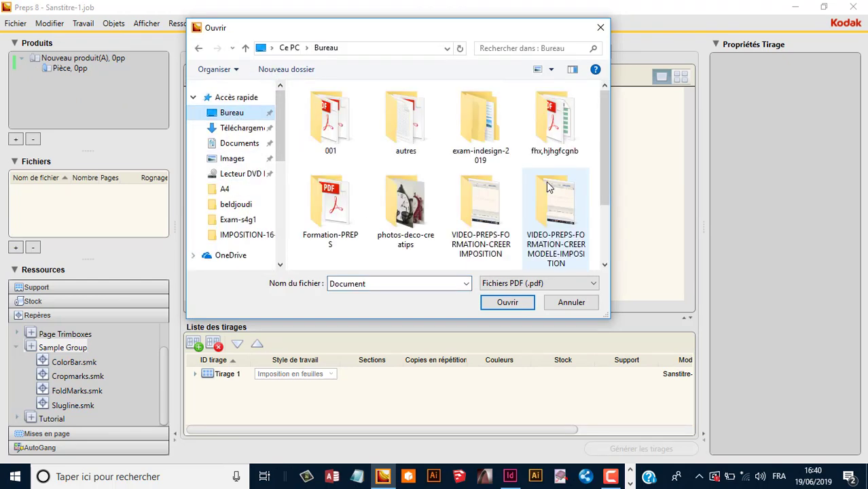
mouse_move(604, 141)
mouse_down()
mouse_move(611, 194)
mouse_move(612, 150)
mouse_up()
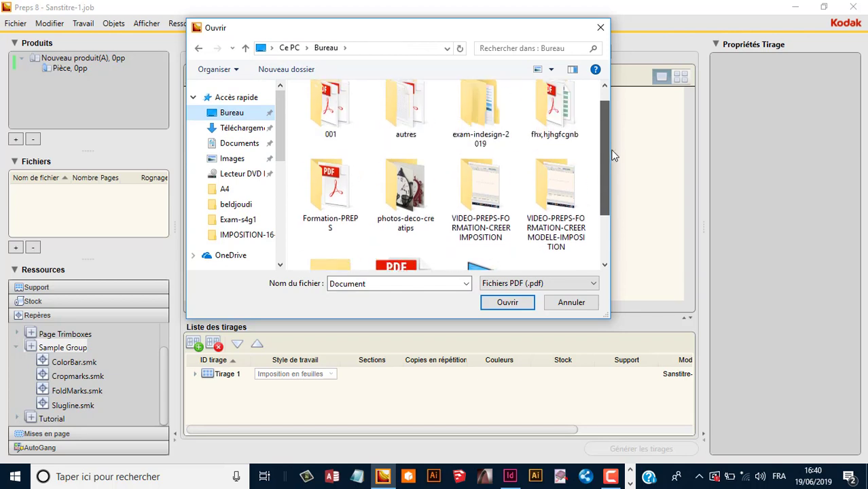
double_click(355, 190)
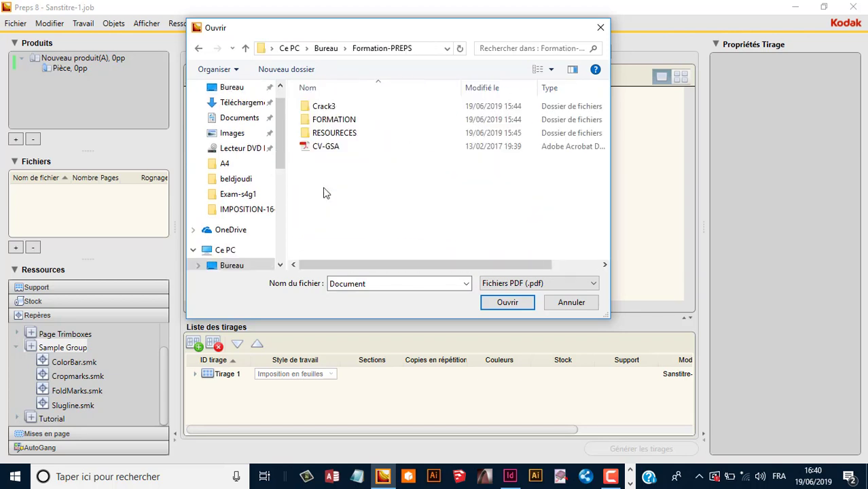
double_click(337, 120)
double_click(330, 120)
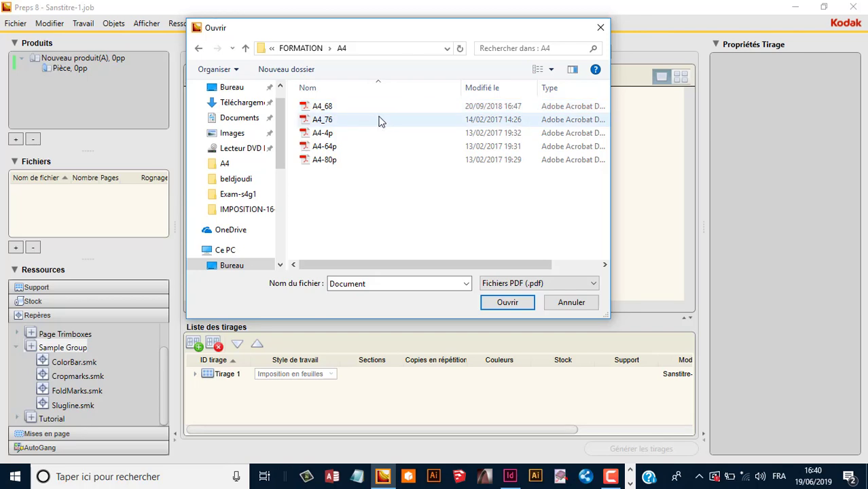
click(329, 123)
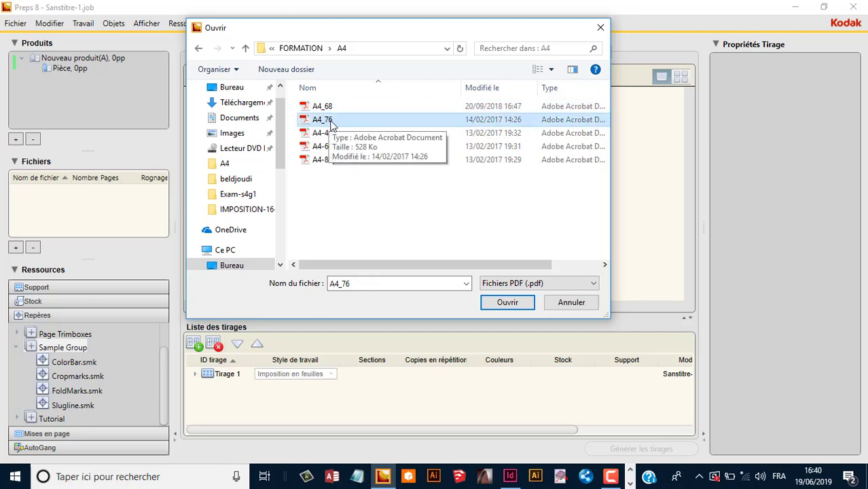
click(509, 305)
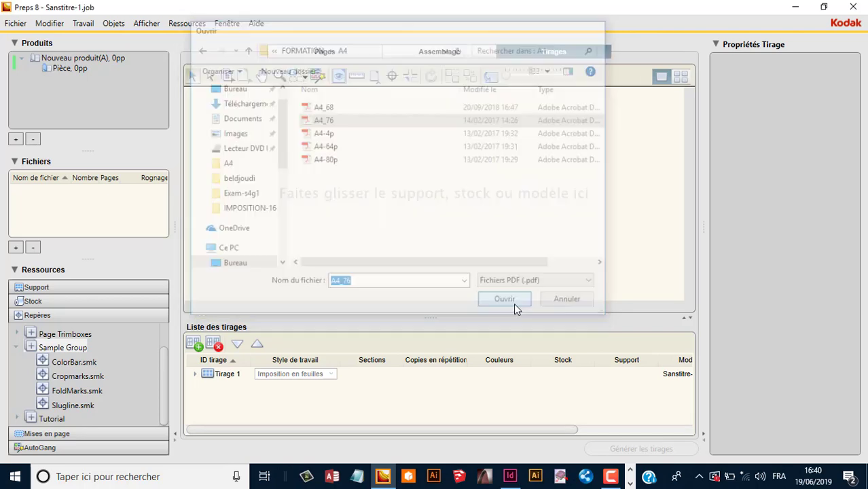
click(312, 54)
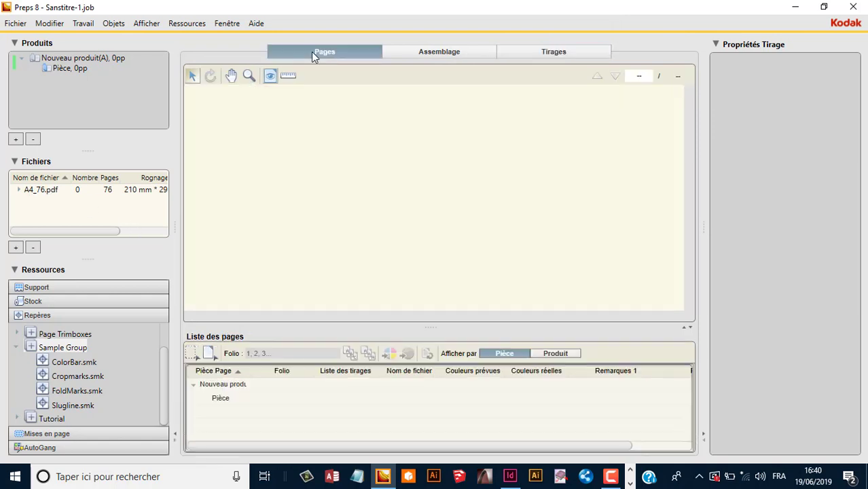
drag(36, 191, 248, 391)
Generate the press runs by automatic selection from the 700x1000-colle-fr-A4.tpl template in IMPOSITION-16-PAGE.
click(570, 55)
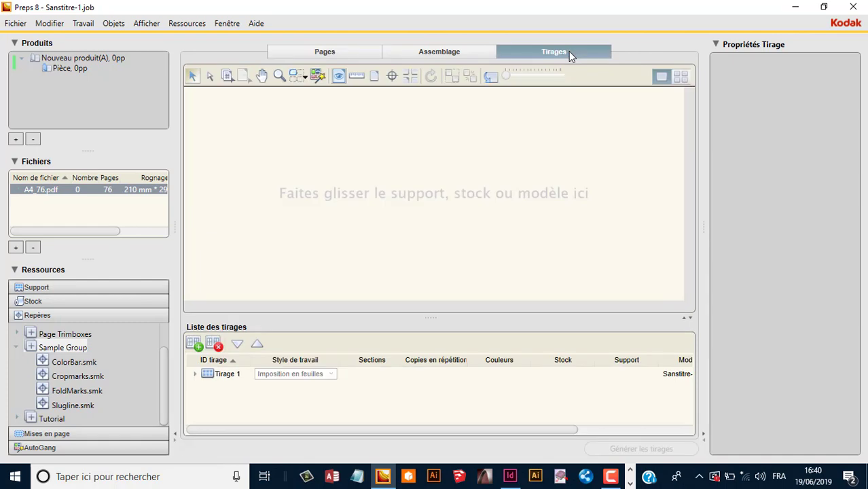
click(41, 435)
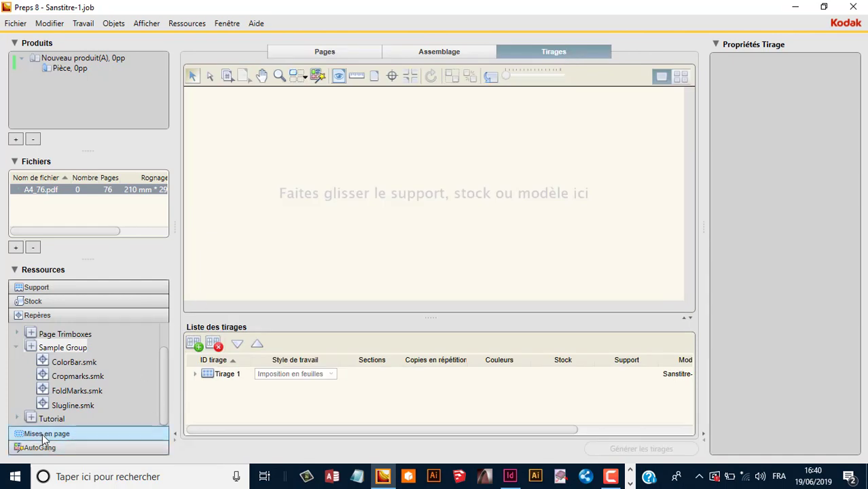
click(16, 357)
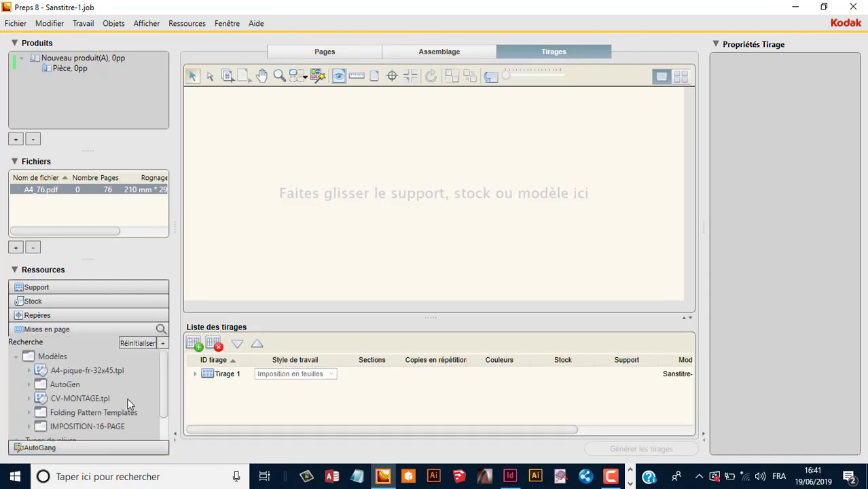
scroll(162, 399, down, 2)
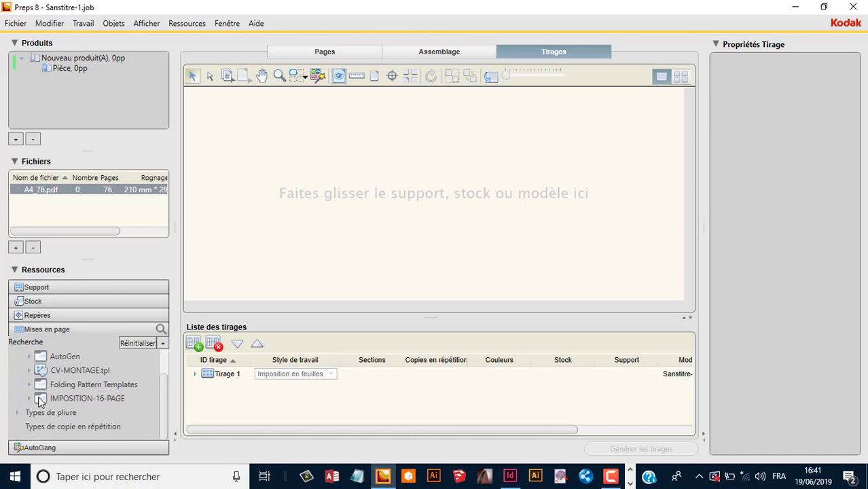
click(28, 399)
click(80, 413)
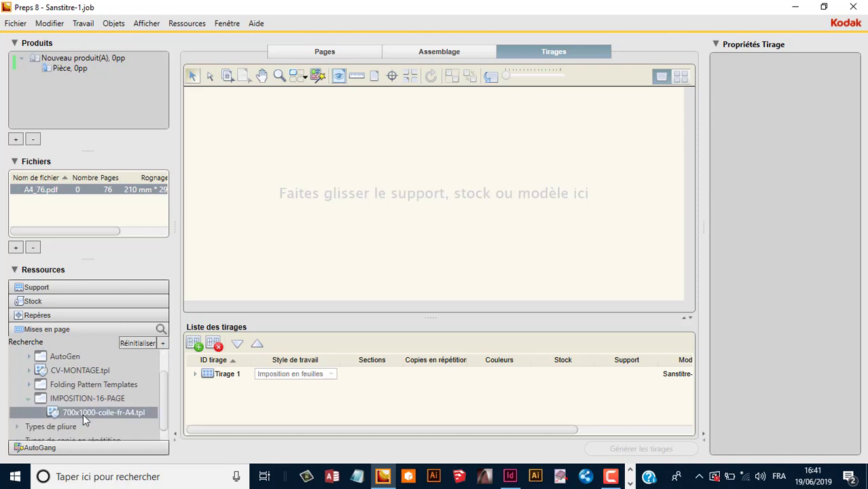
right_click(84, 412)
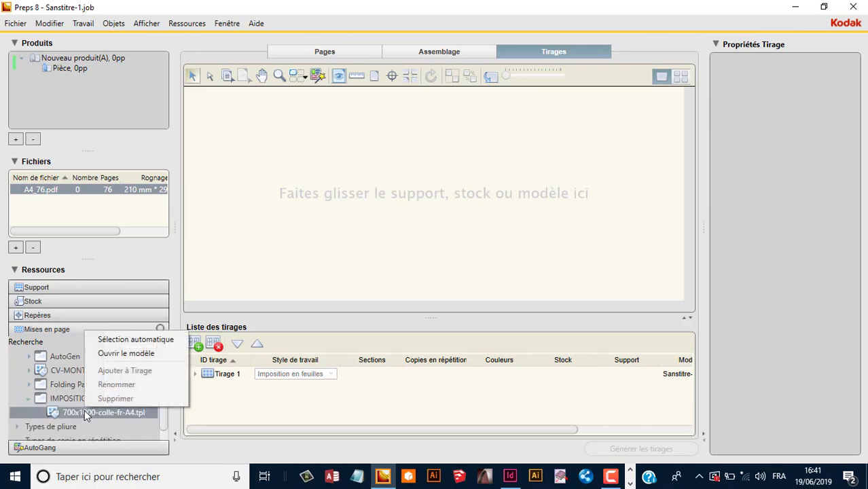
click(133, 340)
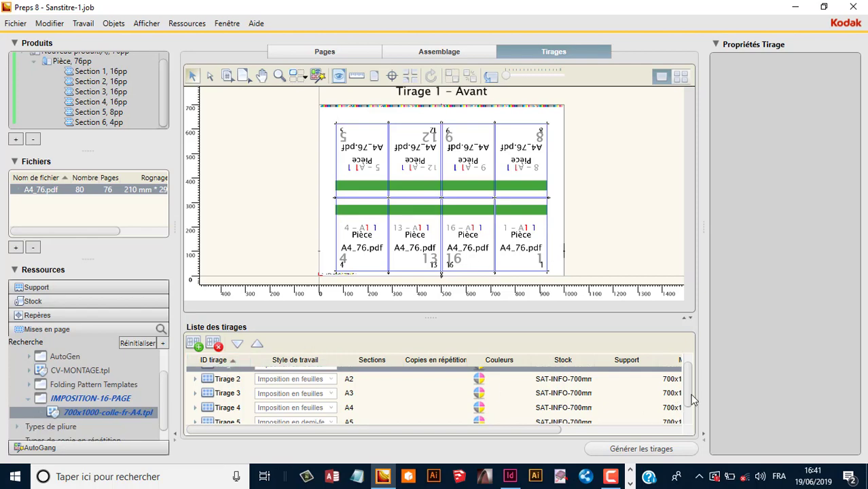
Review the generated press runs, examining the page layouts of Tirage 4, Tirage 5 and Tirage 6.
mouse_move(690, 392)
mouse_down()
mouse_move(690, 415)
mouse_move(689, 389)
mouse_up()
click(229, 386)
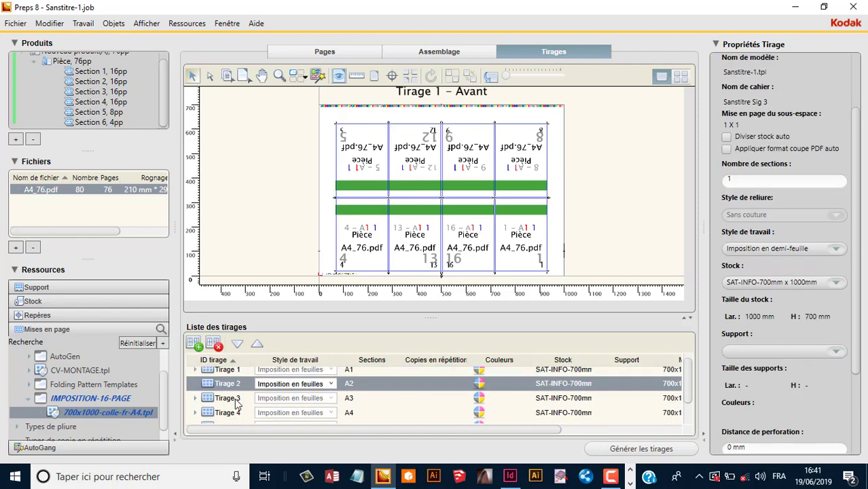
click(234, 416)
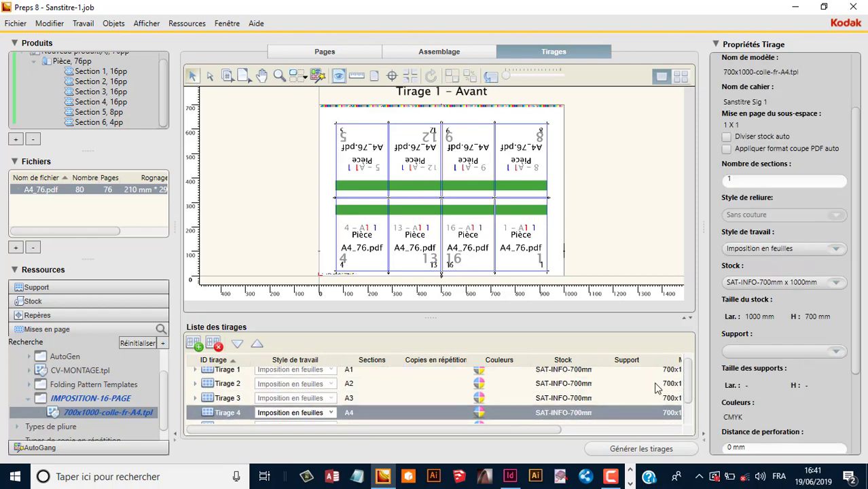
drag(689, 380, 690, 417)
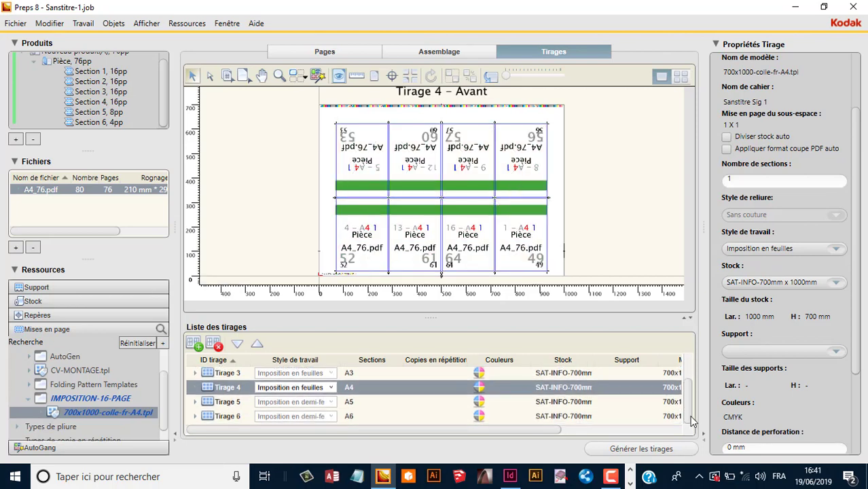
click(222, 402)
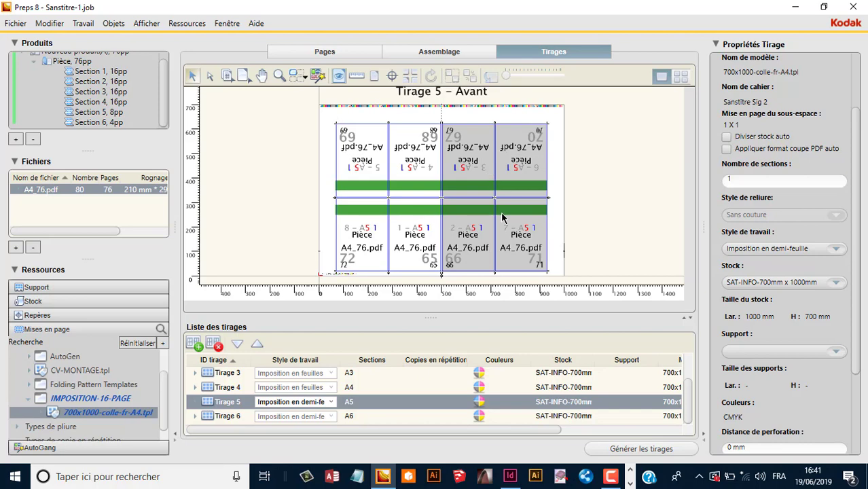
click(229, 417)
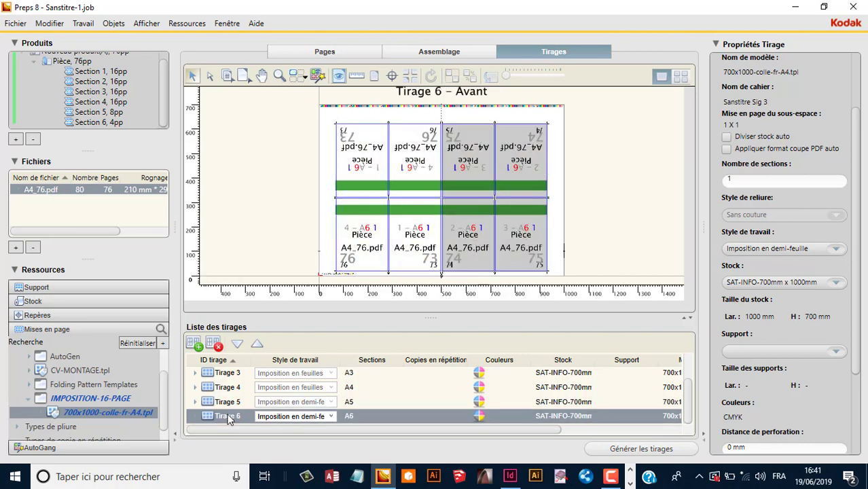
click(365, 263)
click(370, 169)
click(273, 190)
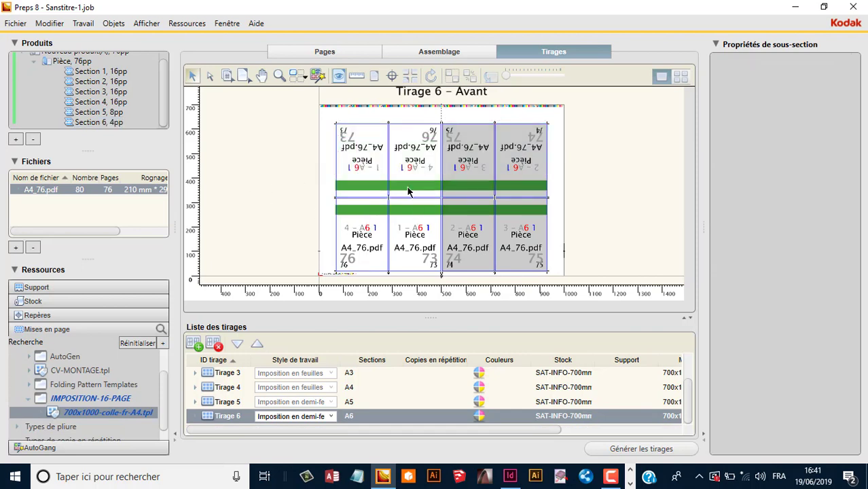